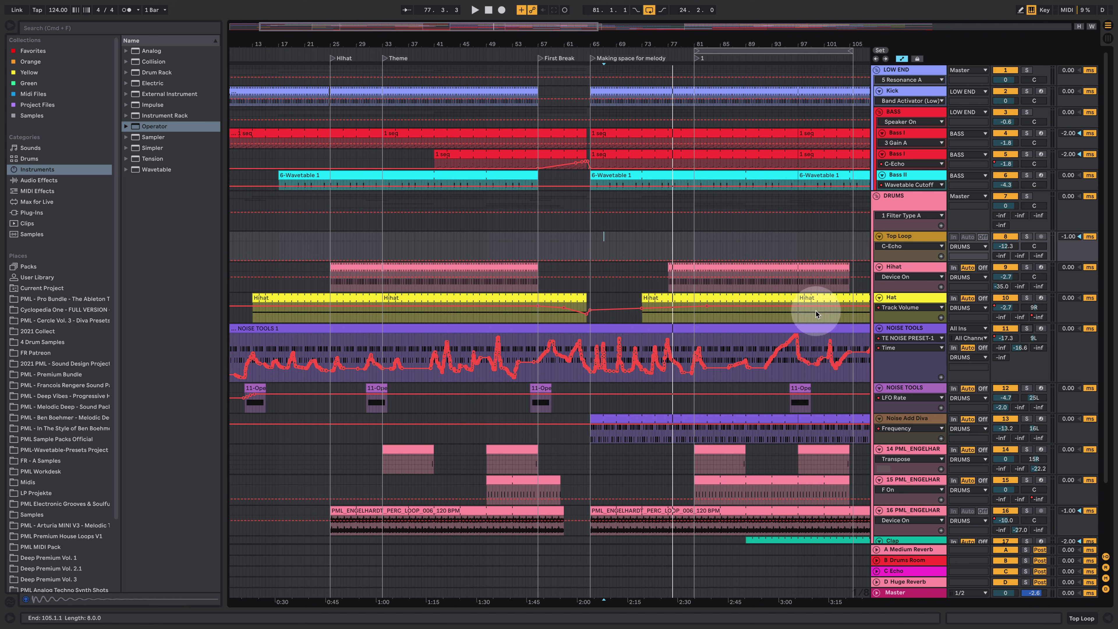
# - Mute the first NOISE TOOLS track, solo the LOW END and DRUMS groups, and play the section from bar 81
pyautogui.click(999, 329)
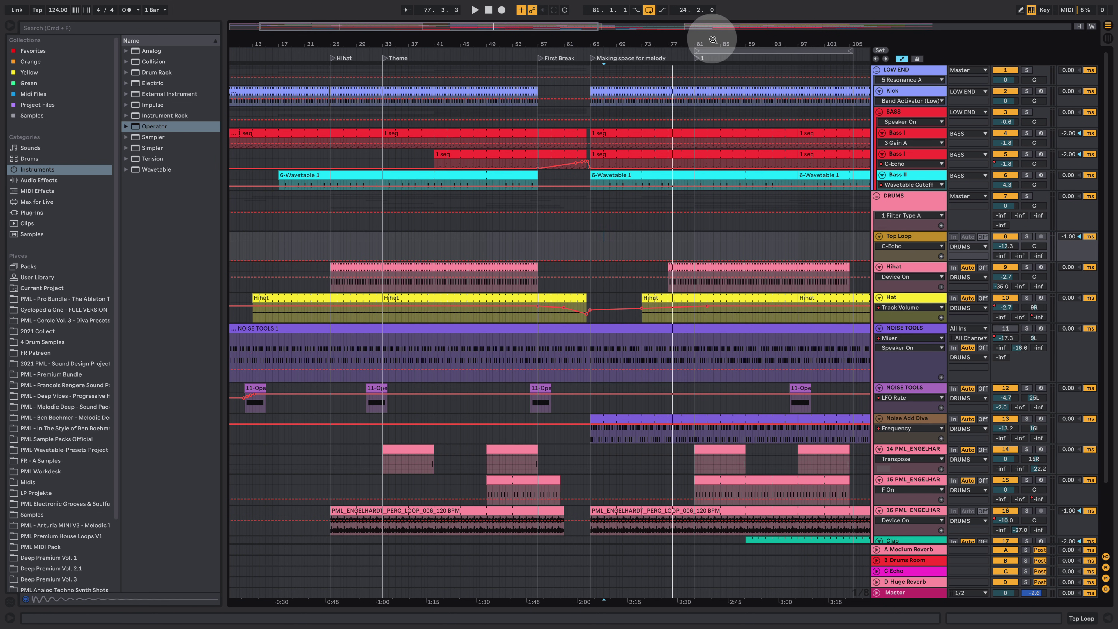
pyautogui.moveTo(707, 42); pyautogui.dragTo(639, 58)
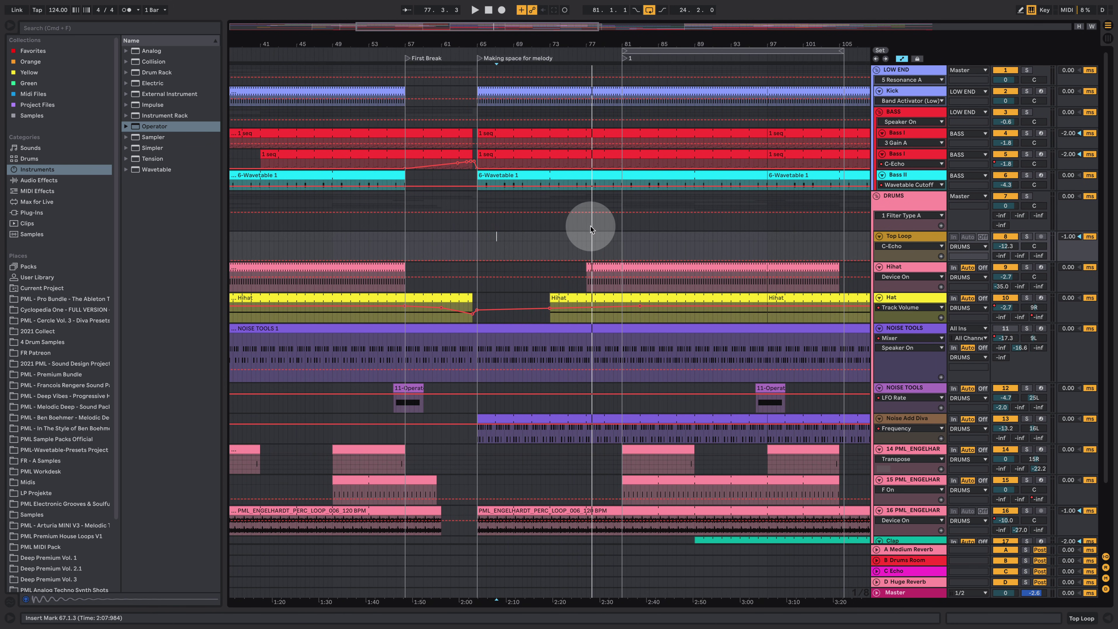
pyautogui.click(1026, 71)
pyautogui.press('space')
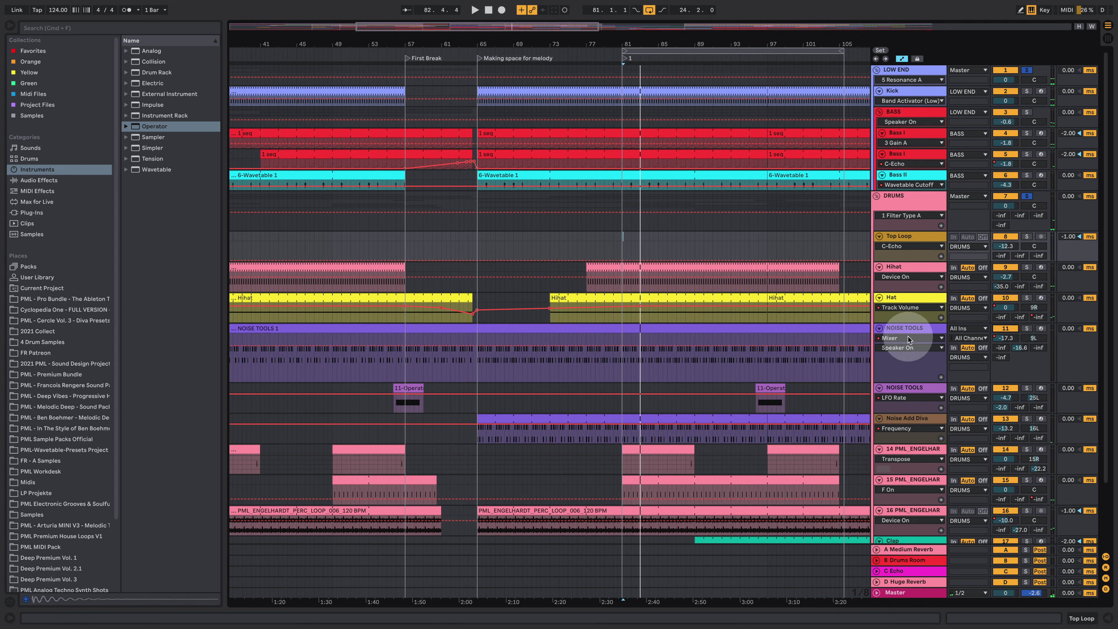
# - Show the Time macro automation on the first NOISE TOOLS track and play the arrangement from 74.3.1
pyautogui.click(893, 338)
pyautogui.click(912, 356)
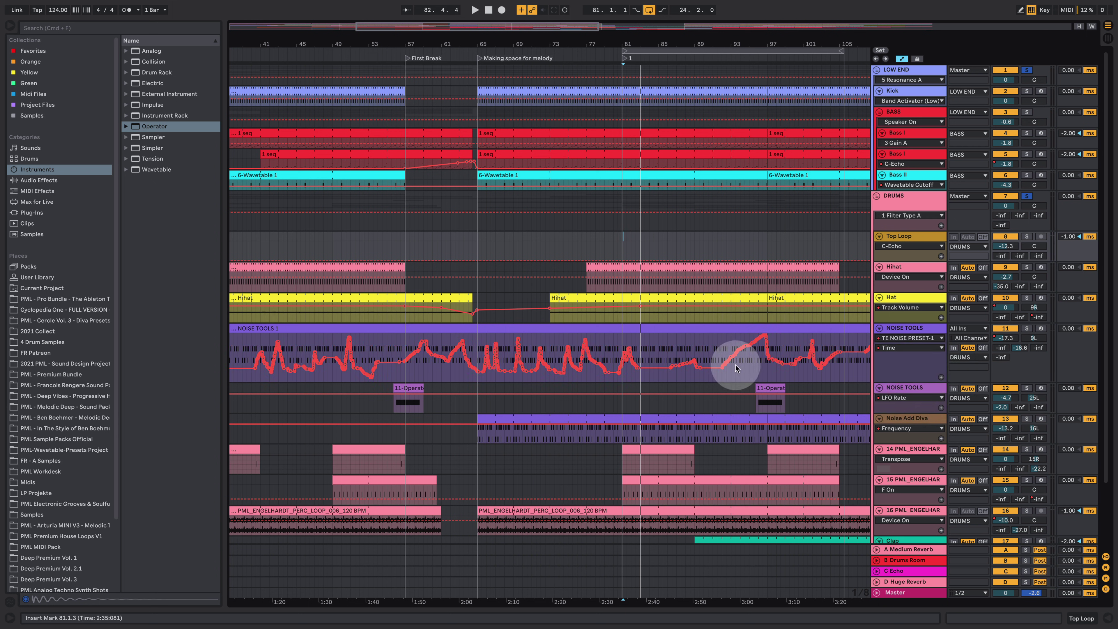
pyautogui.click(563, 339)
pyautogui.press('space')
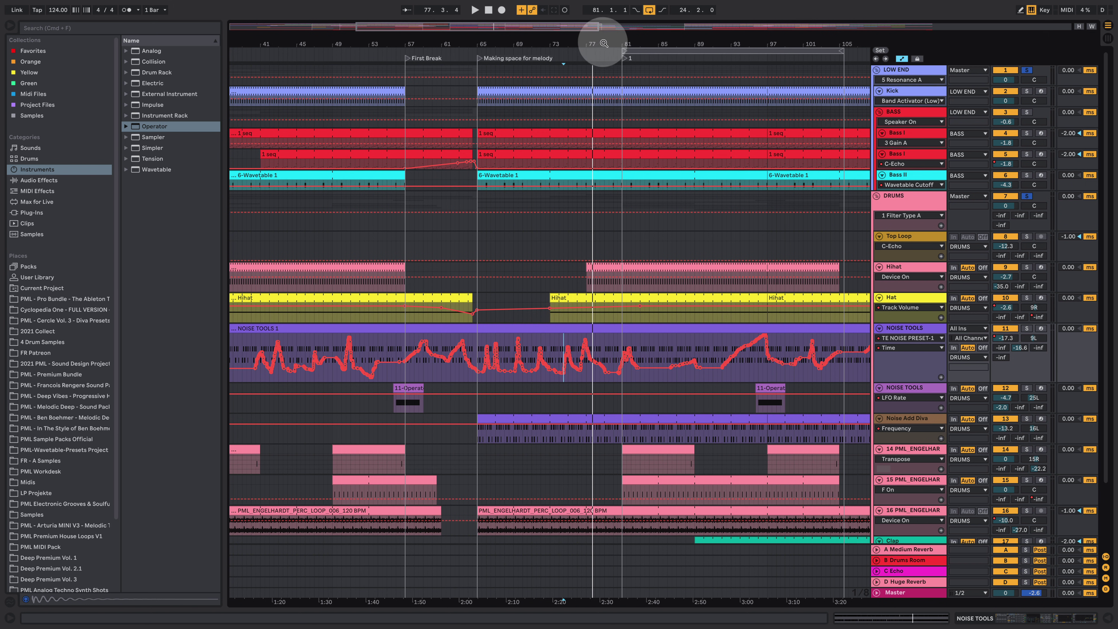
# - Open the first NOISE TOOLS track's devices and its MIDI clip, and examine the notes around bars 80 to 83
pyautogui.moveTo(602, 39); pyautogui.dragTo(602, 49)
pyautogui.hscroll(-2, 625, 360)
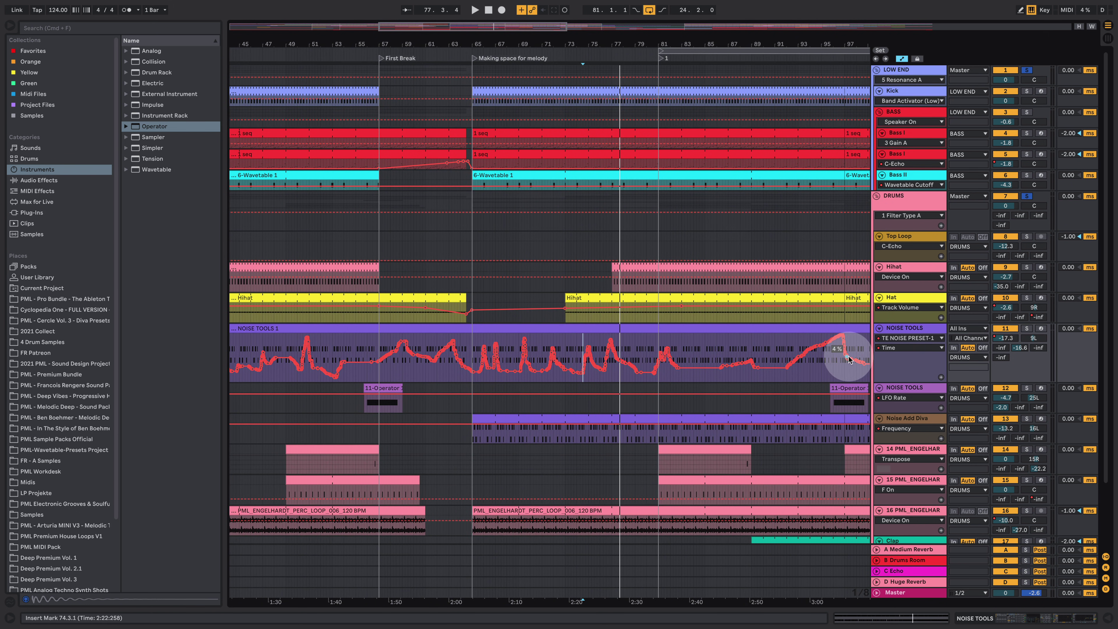
pyautogui.doubleClick(907, 331)
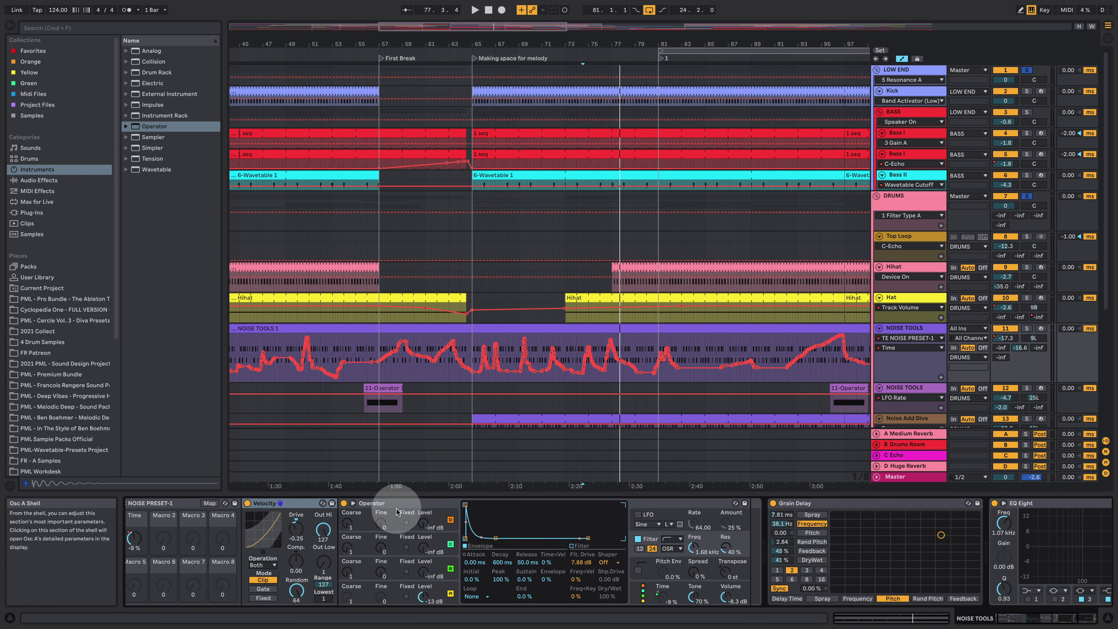
pyautogui.click(569, 327)
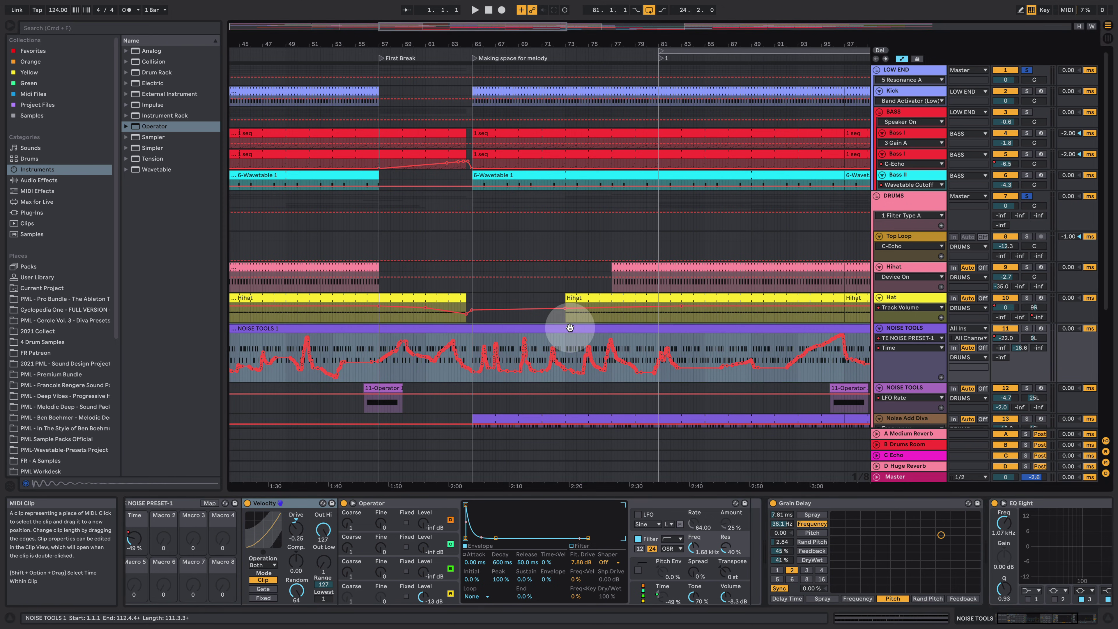
pyautogui.doubleClick(569, 327)
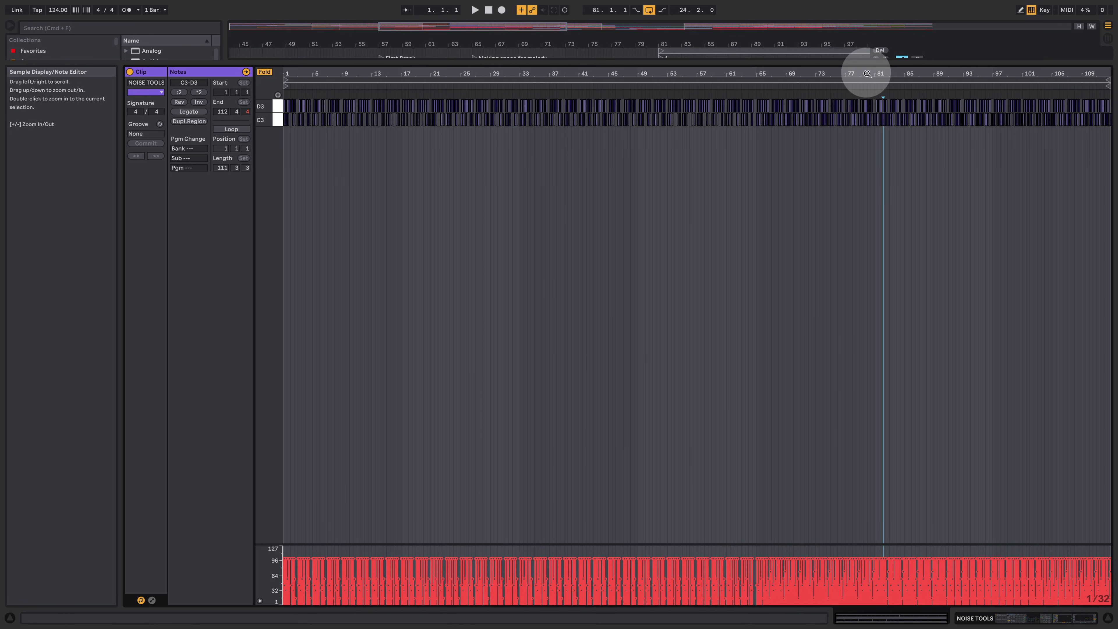
pyautogui.moveTo(879, 74); pyautogui.dragTo(703, 145)
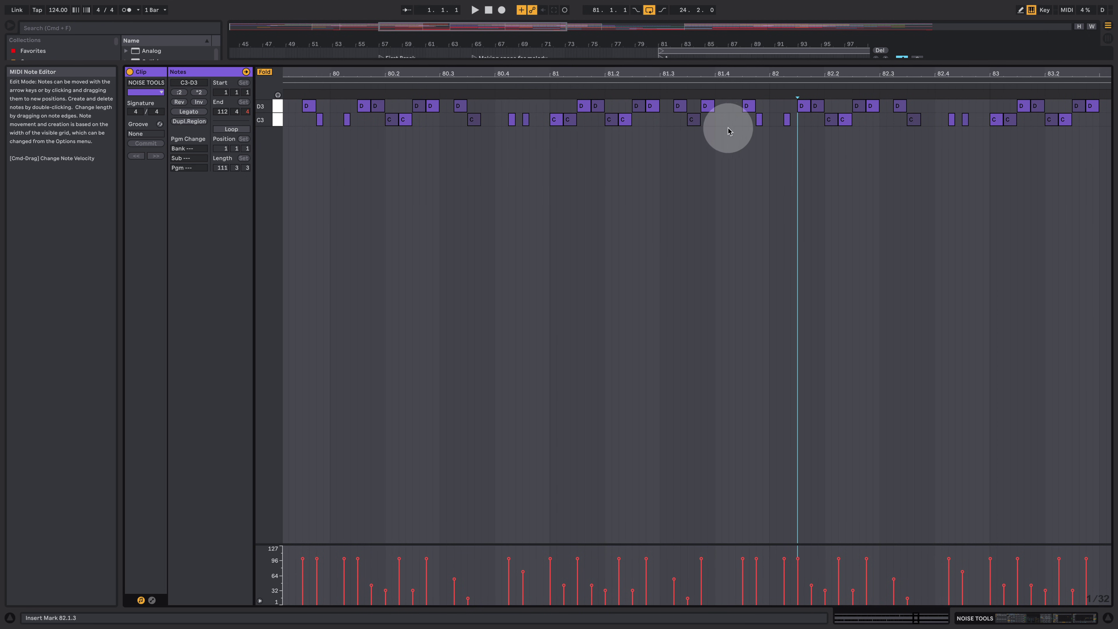
# - Compare the clip's note placement against a fixed 1/16 grid, and return the grid to 1/32
pyautogui.rightClick(430, 159)
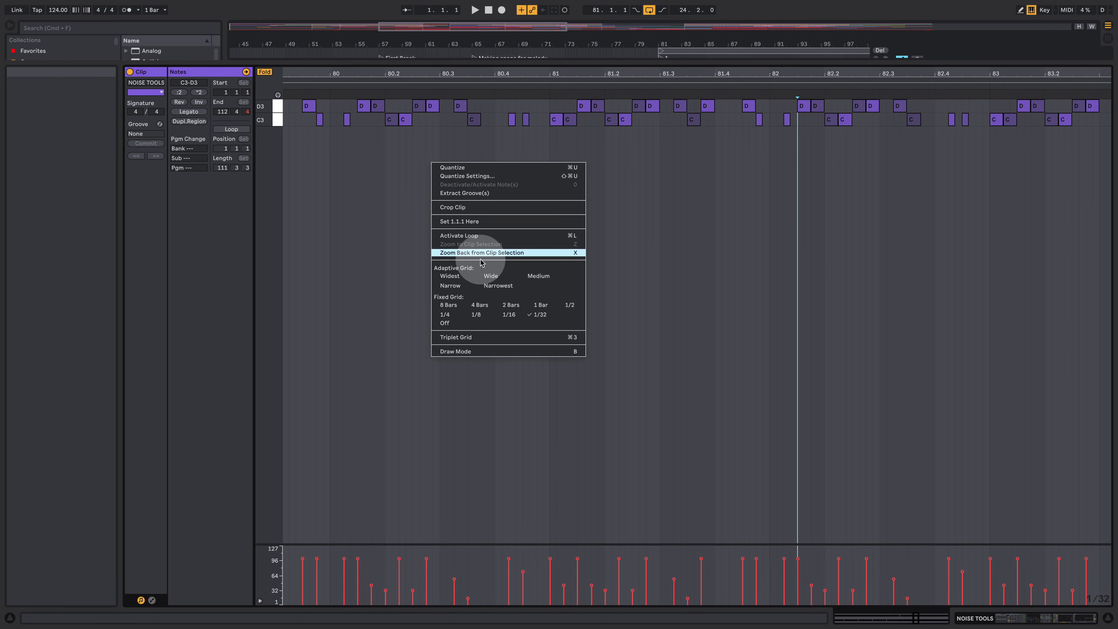
pyautogui.click(510, 319)
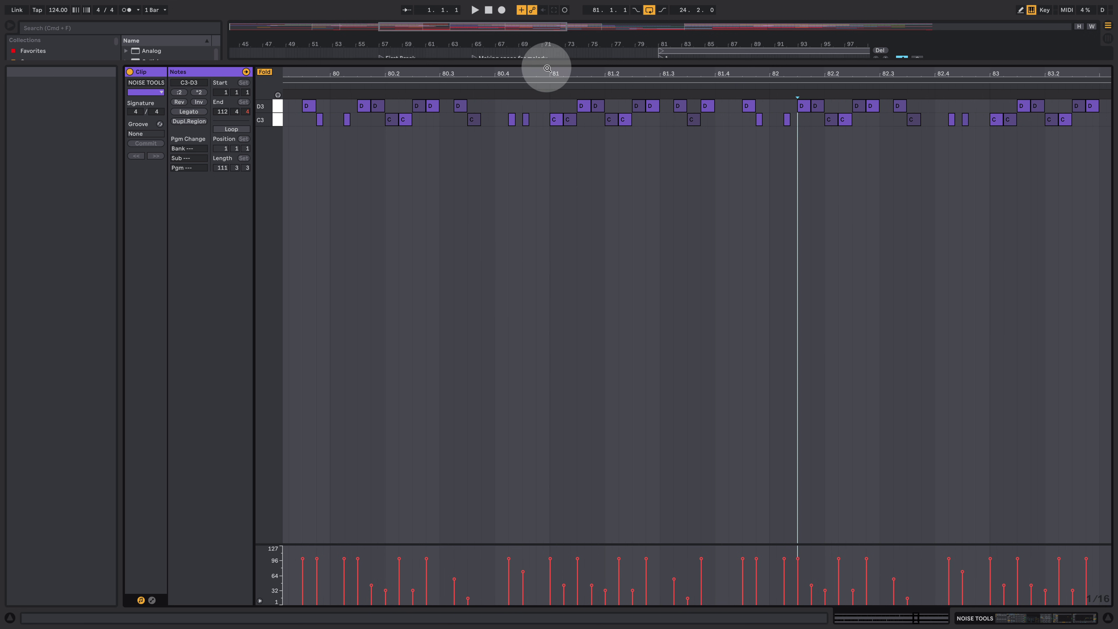
pyautogui.moveTo(548, 73); pyautogui.dragTo(655, 84)
pyautogui.rightClick(619, 216)
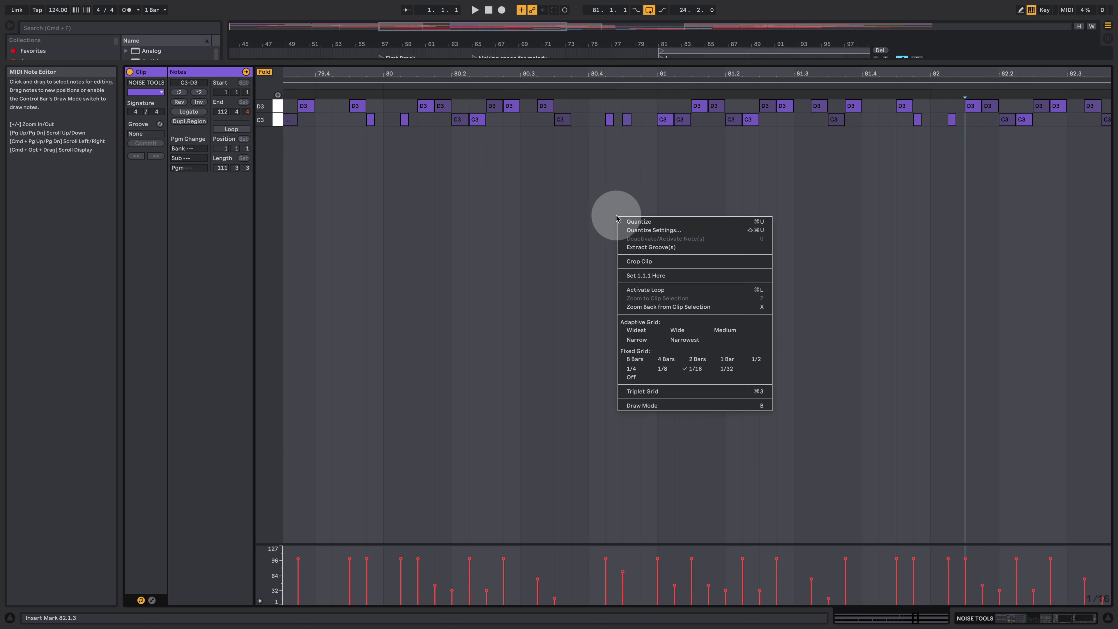
pyautogui.click(726, 368)
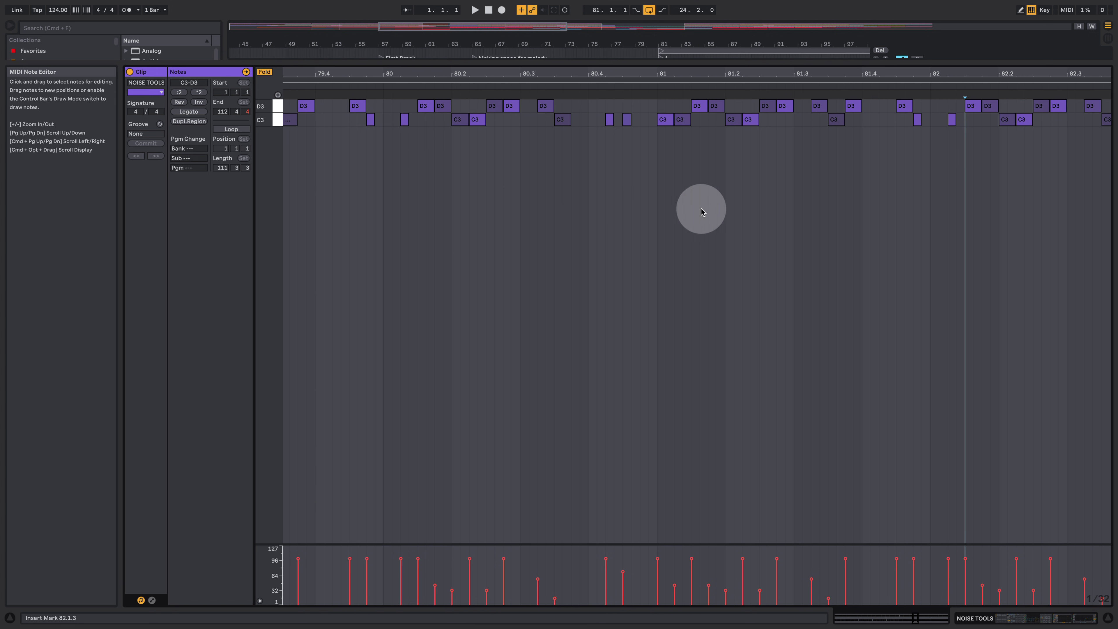
# - Return to the NOISE TOOLS device chain and examine the waveform choice of Operator's oscillator A
pyautogui.click(1014, 623)
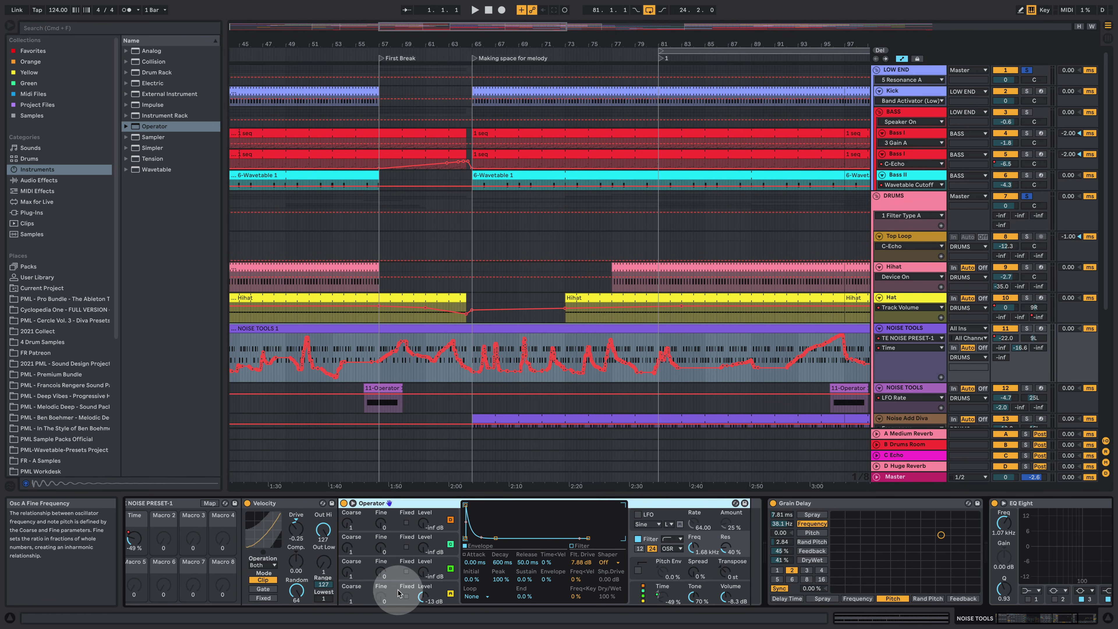
pyautogui.click(386, 595)
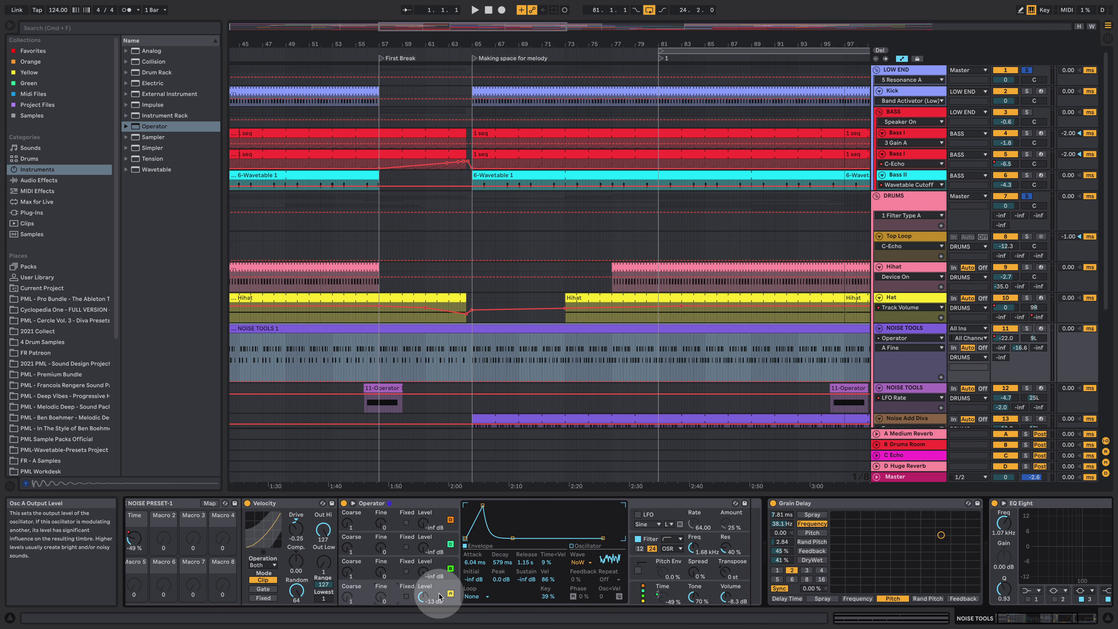
pyautogui.click(590, 565)
pyautogui.click(583, 560)
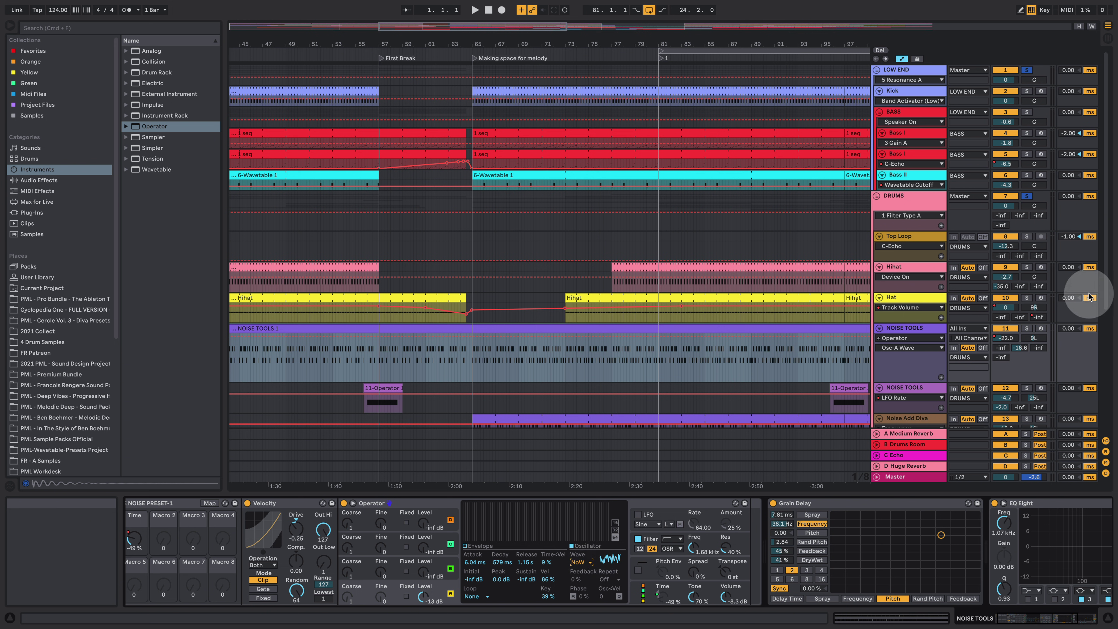
# - Solo the first NOISE TOOLS track, place the playback start at 73.1.1, and display the Time macro's automation
pyautogui.click(1033, 329)
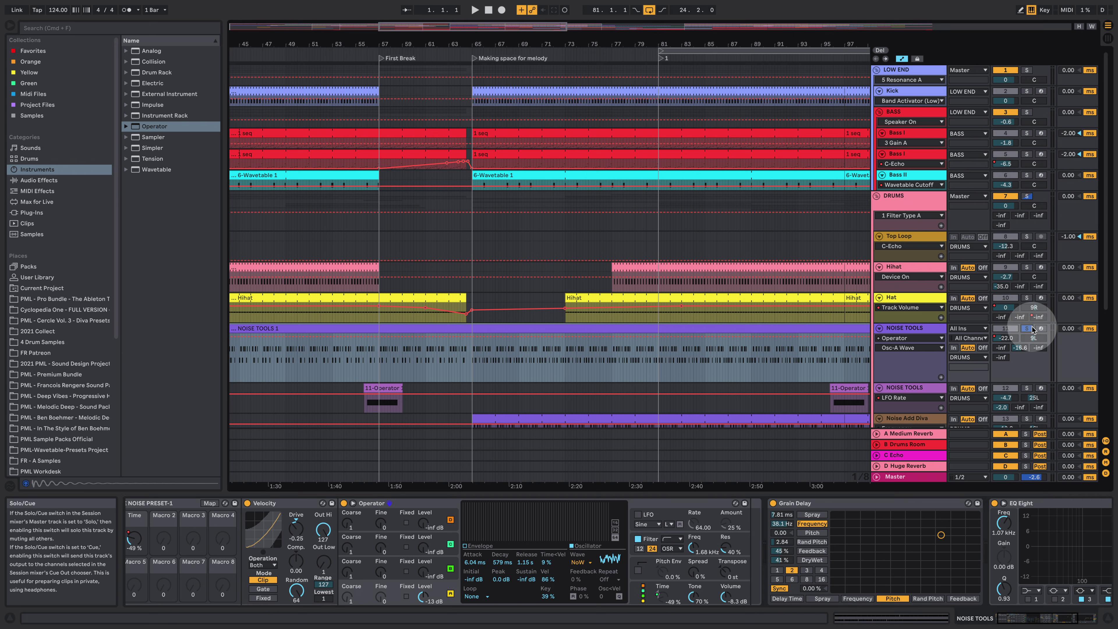
pyautogui.click(567, 352)
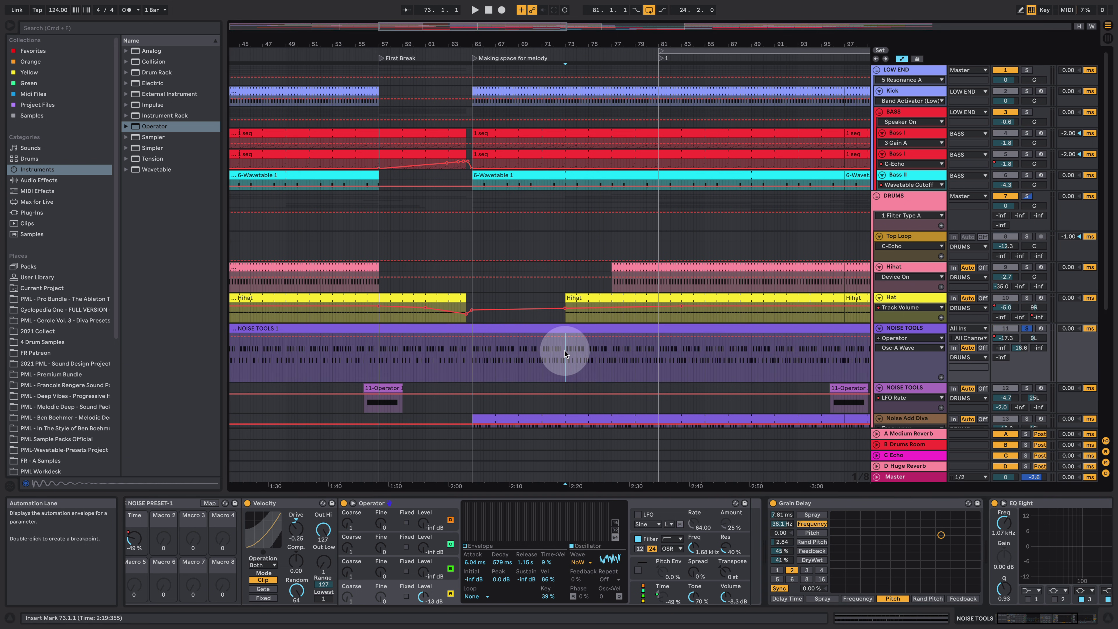
pyautogui.rightClick(136, 544)
pyautogui.click(177, 371)
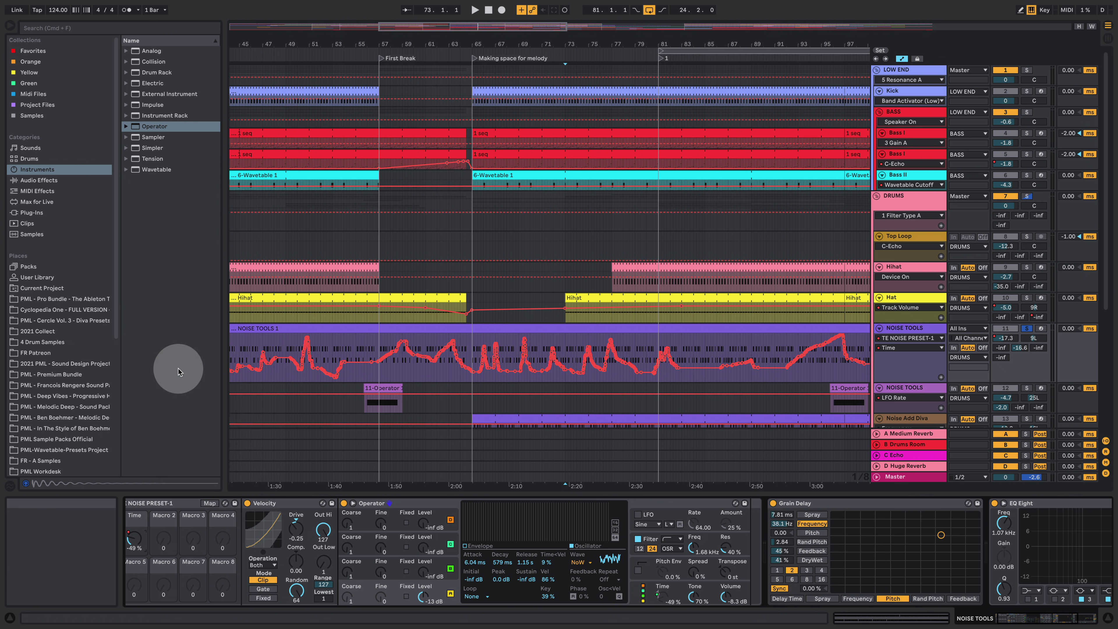
# - Set the Time macro to -19 %, overriding its automation, and audition the track from just before bar 73
pyautogui.moveTo(127, 541); pyautogui.dragTo(127, 524)
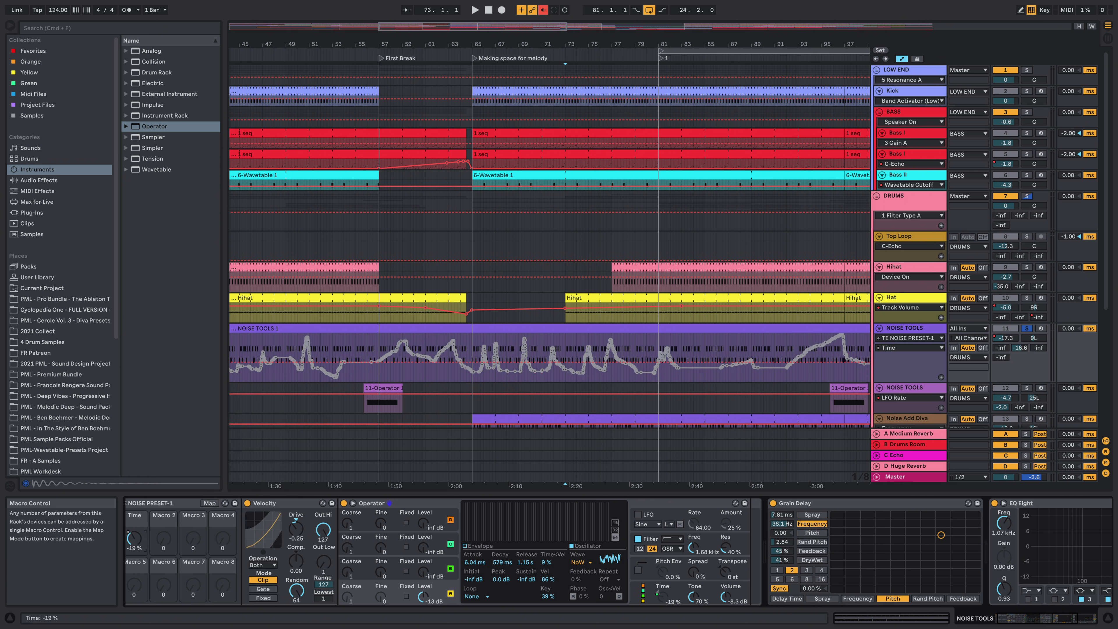
pyautogui.click(563, 348)
pyautogui.press('space')
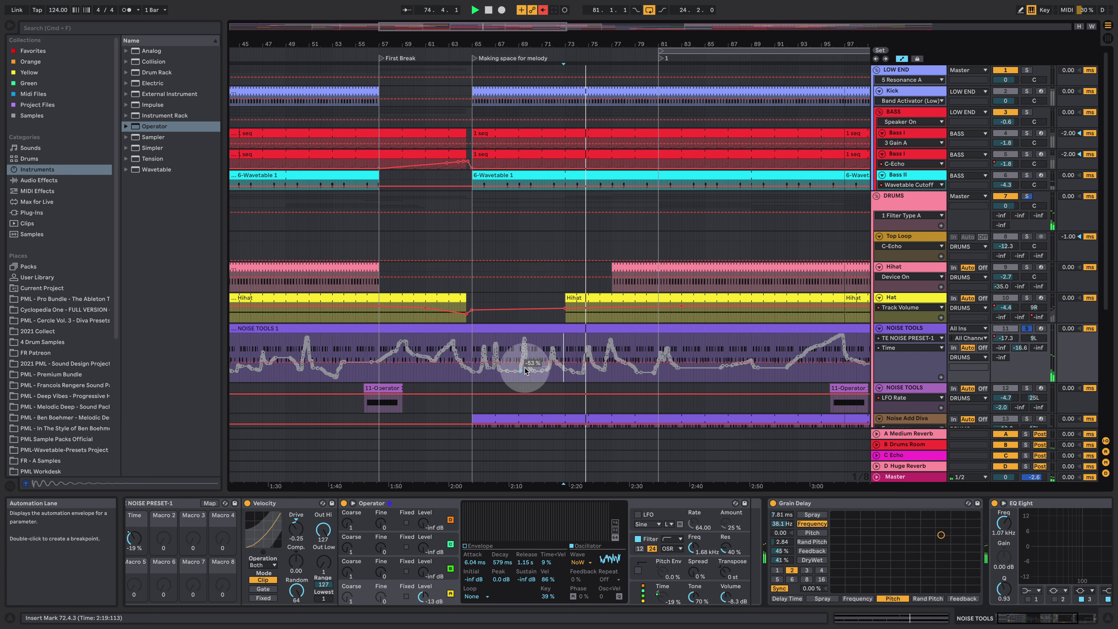
pyautogui.press('space')
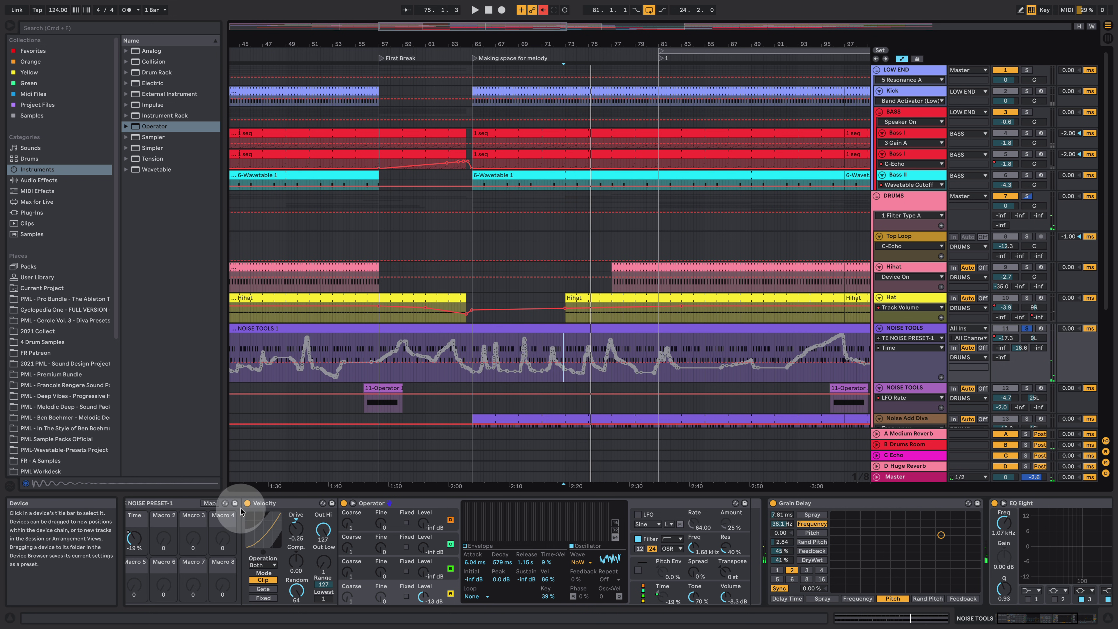
# - Switch off the Velocity, Grain Delay and EQ Eight devices, and audition the unprocessed Operator sound
pyautogui.click(248, 502)
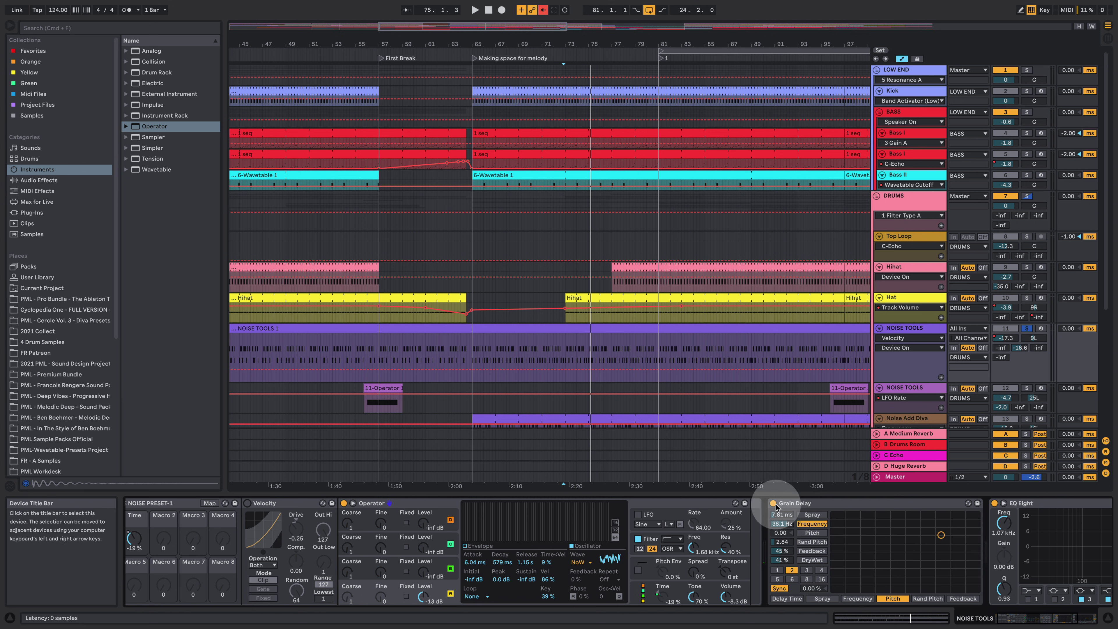
pyautogui.doubleClick(789, 503)
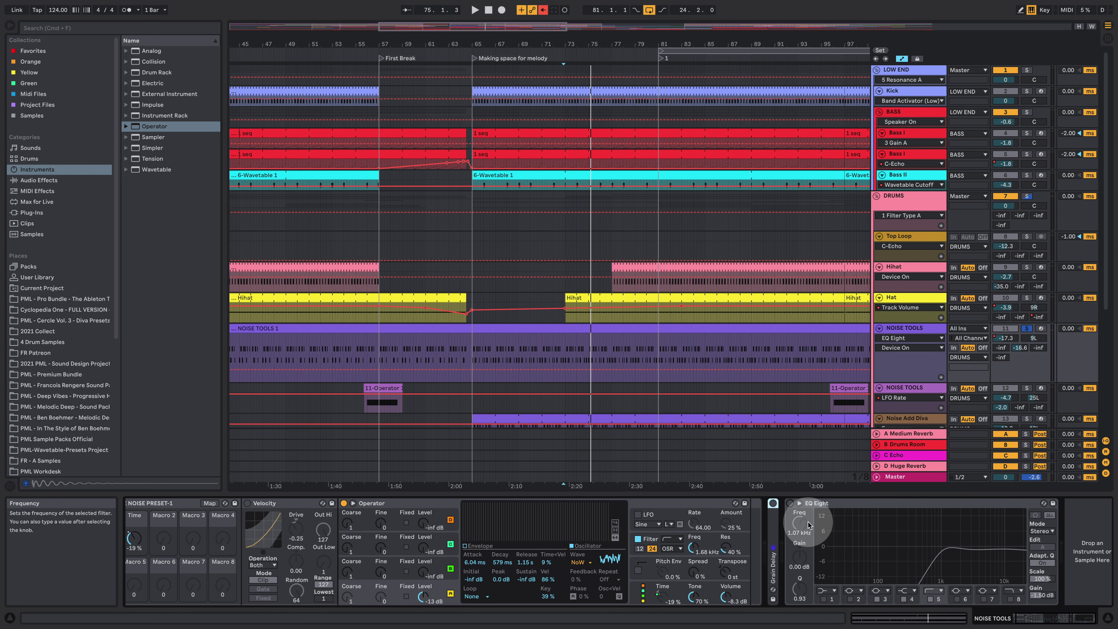
pyautogui.press('space')
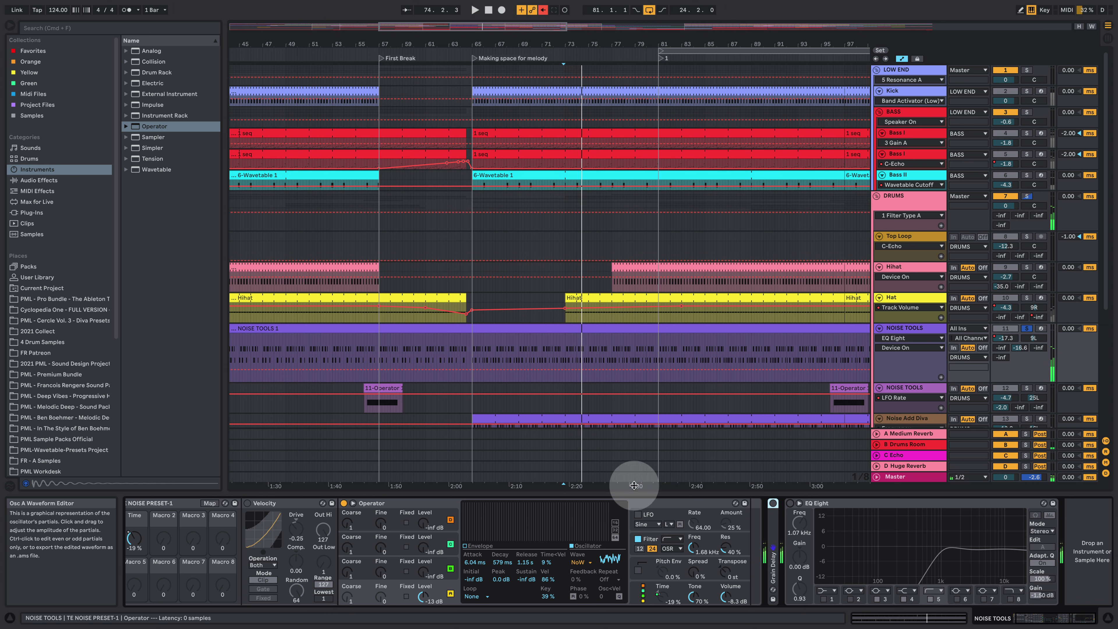
# - Show the volume envelope of oscillator A in Operator
pyautogui.click(384, 503)
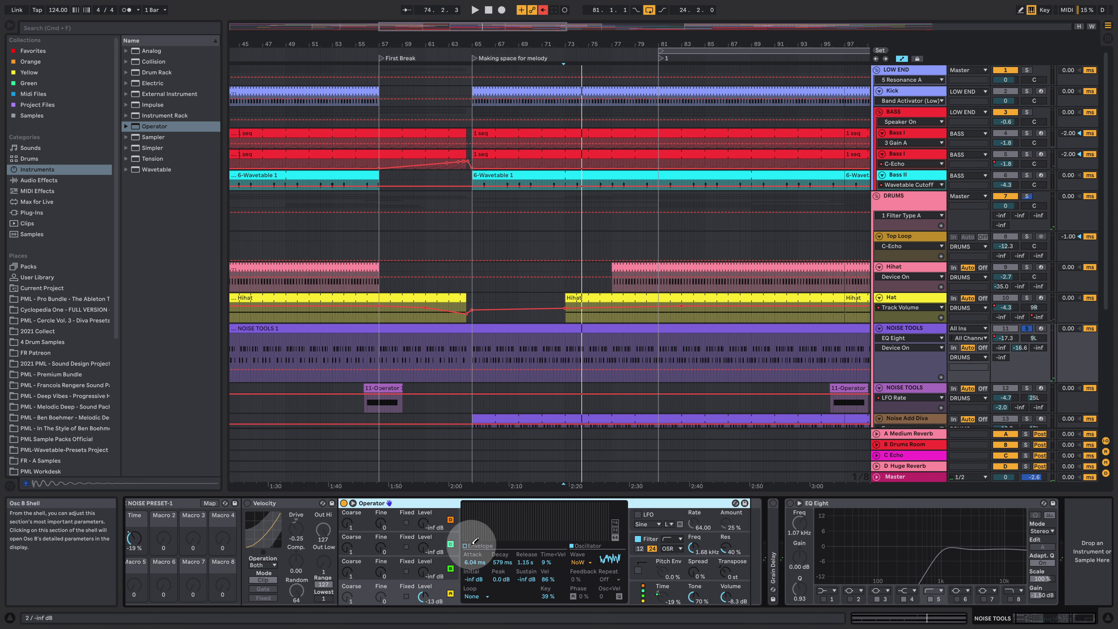
pyautogui.click(435, 592)
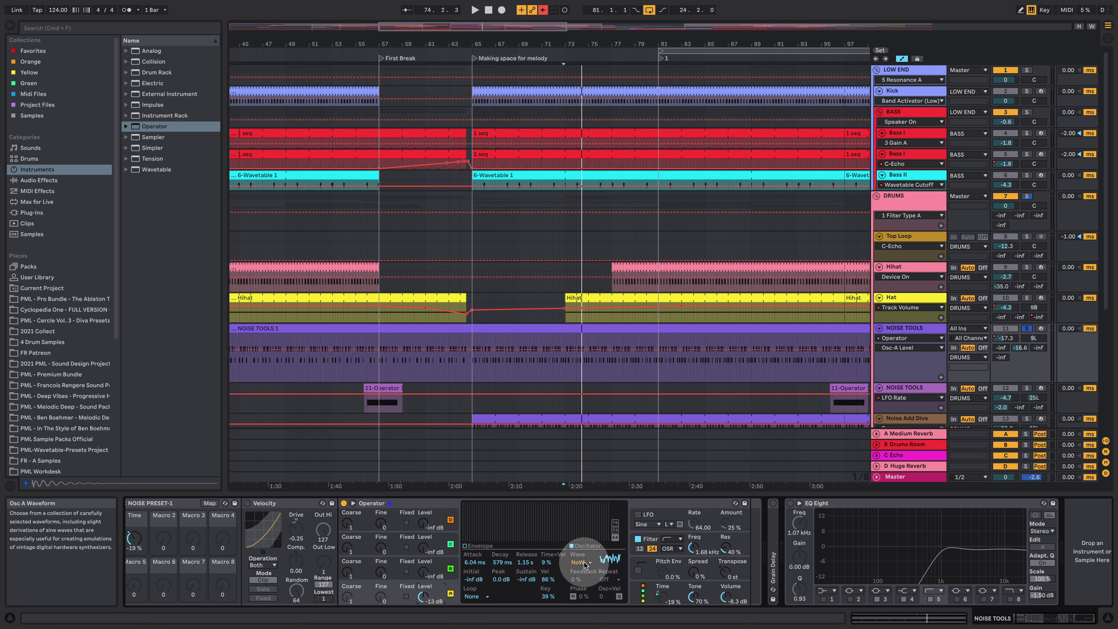
pyautogui.click(465, 546)
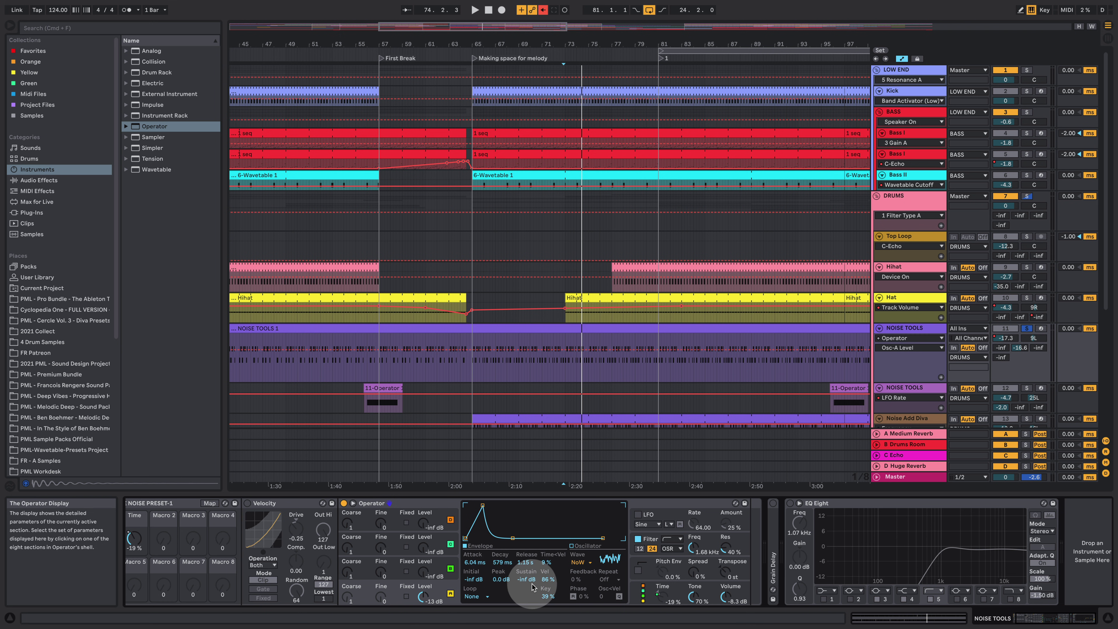
# - Try a sustain of -8.1 dB on oscillator A's envelope, restore it to -inf dB, and audition the sound
pyautogui.moveTo(529, 567); pyautogui.dragTo(529, 555)
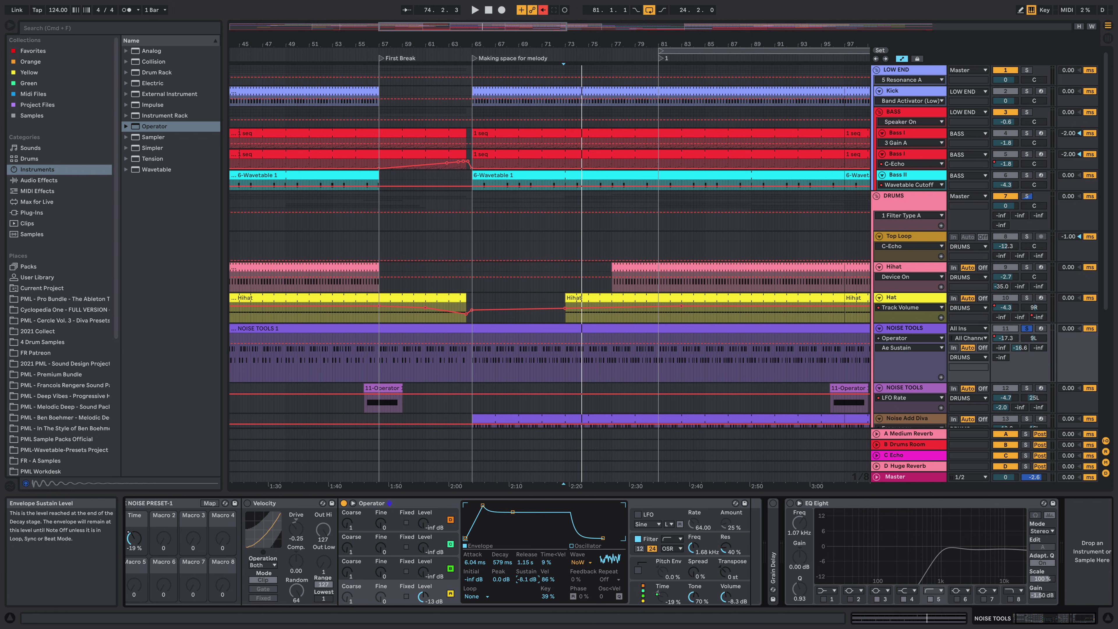
pyautogui.click(529, 580)
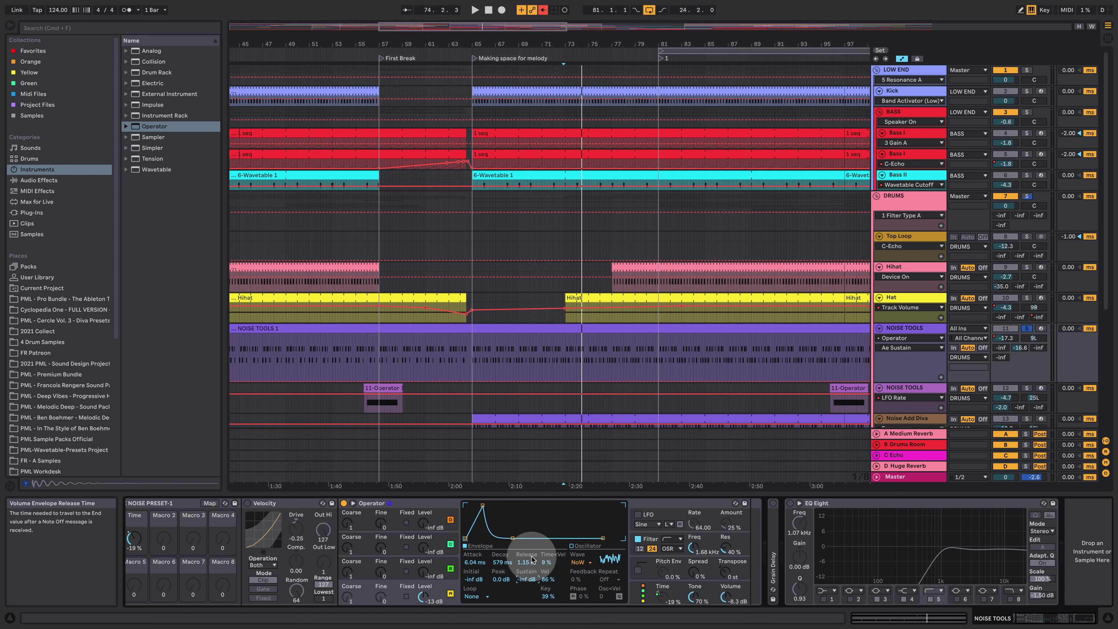
pyautogui.press('space')
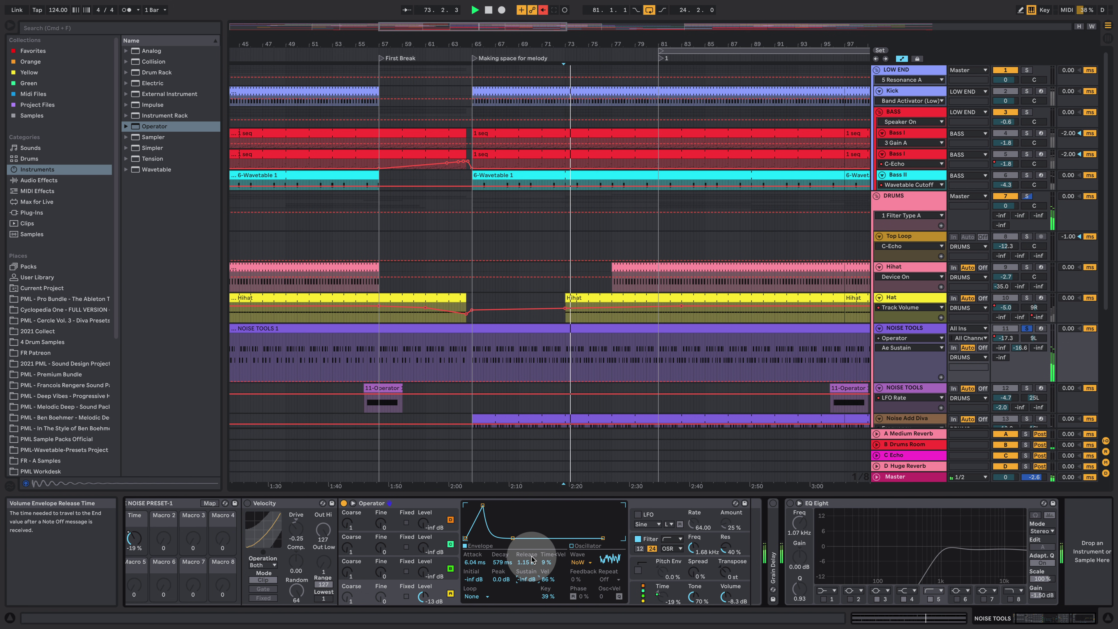
pyautogui.press('space')
# - Show Operator's filter settings and examine its filter type and circuit options
pyautogui.click(650, 540)
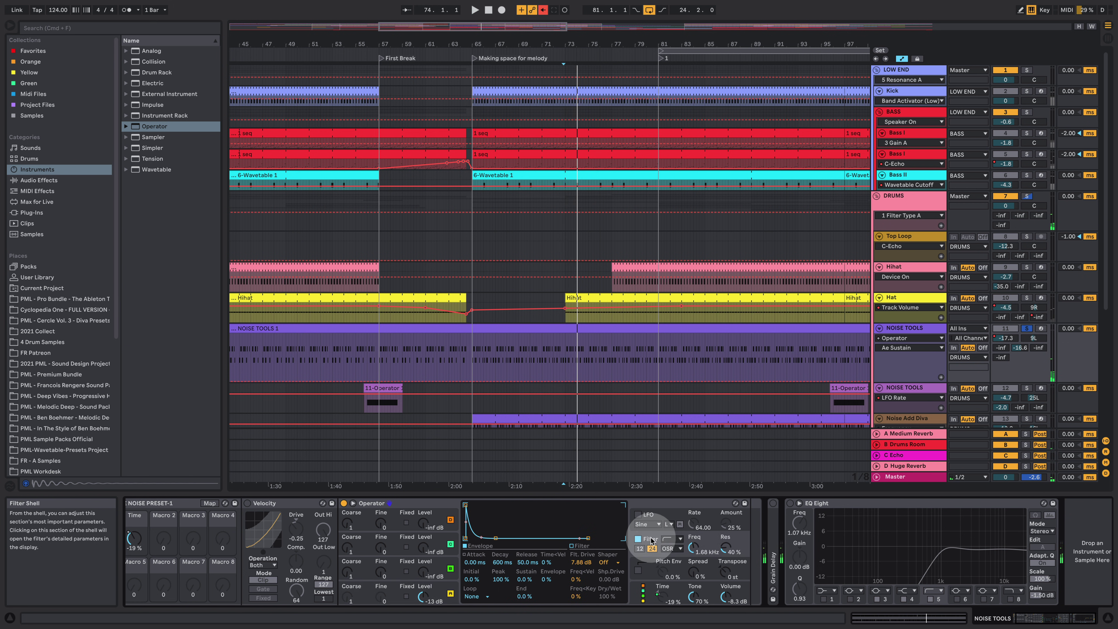
pyautogui.click(679, 539)
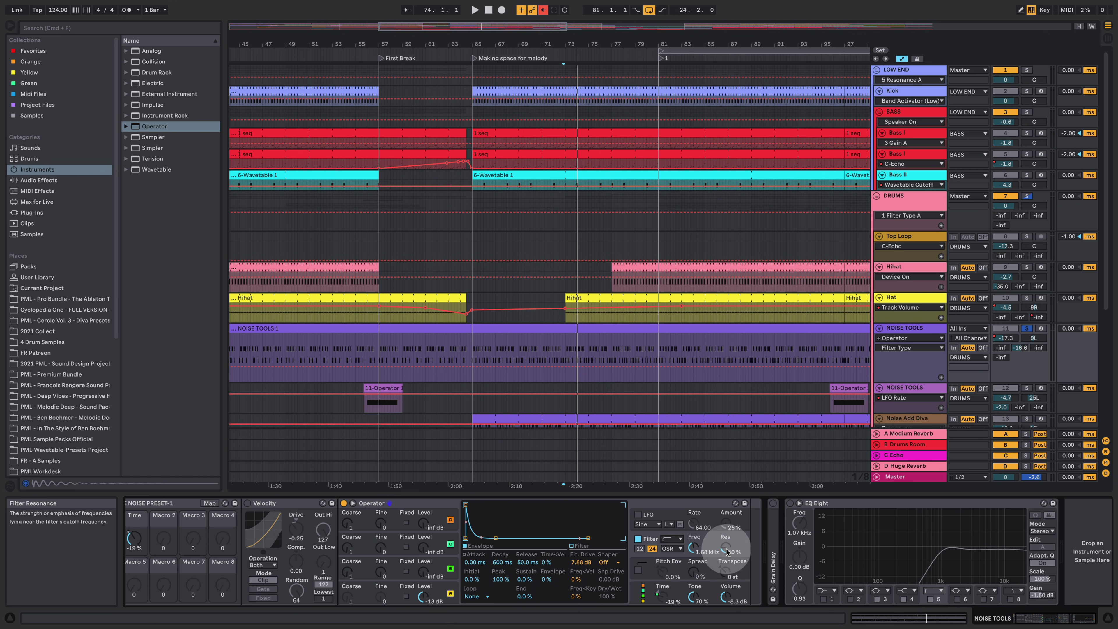
pyautogui.click(672, 548)
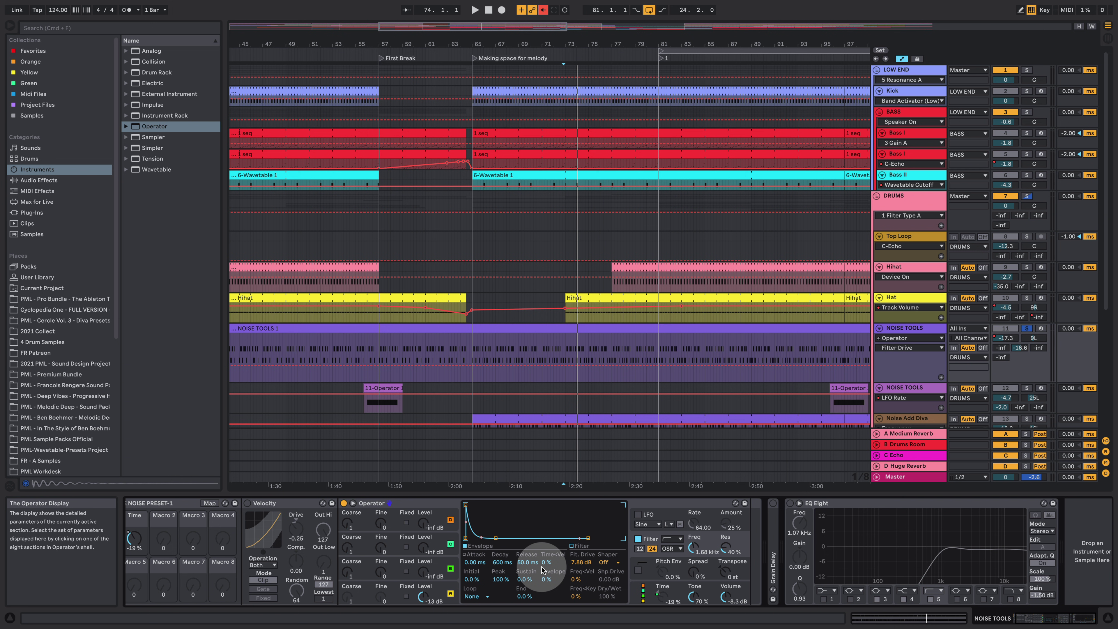
# - Examine Operator's global Time control together with the Time macro that governs it in the rack
pyautogui.click(675, 588)
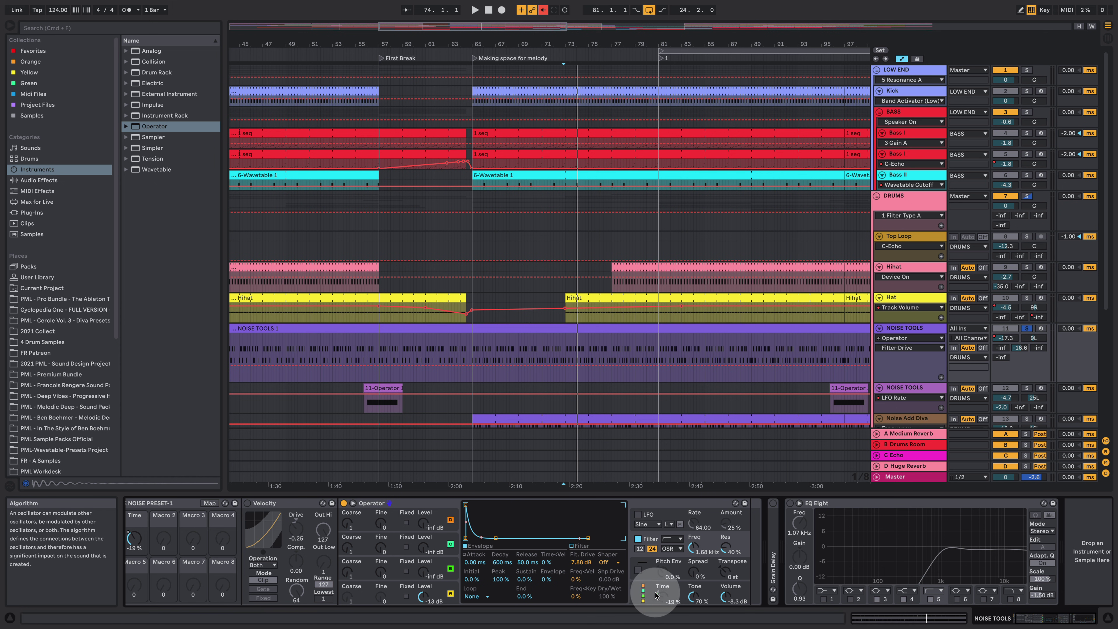
pyautogui.click(656, 595)
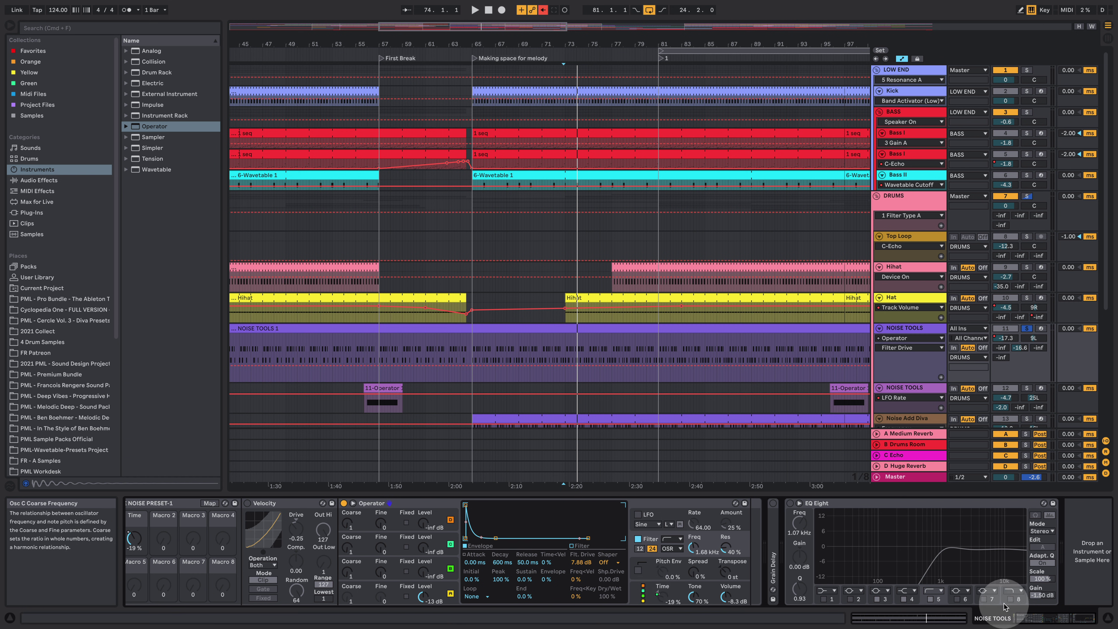
pyautogui.click(1038, 618)
pyautogui.click(153, 542)
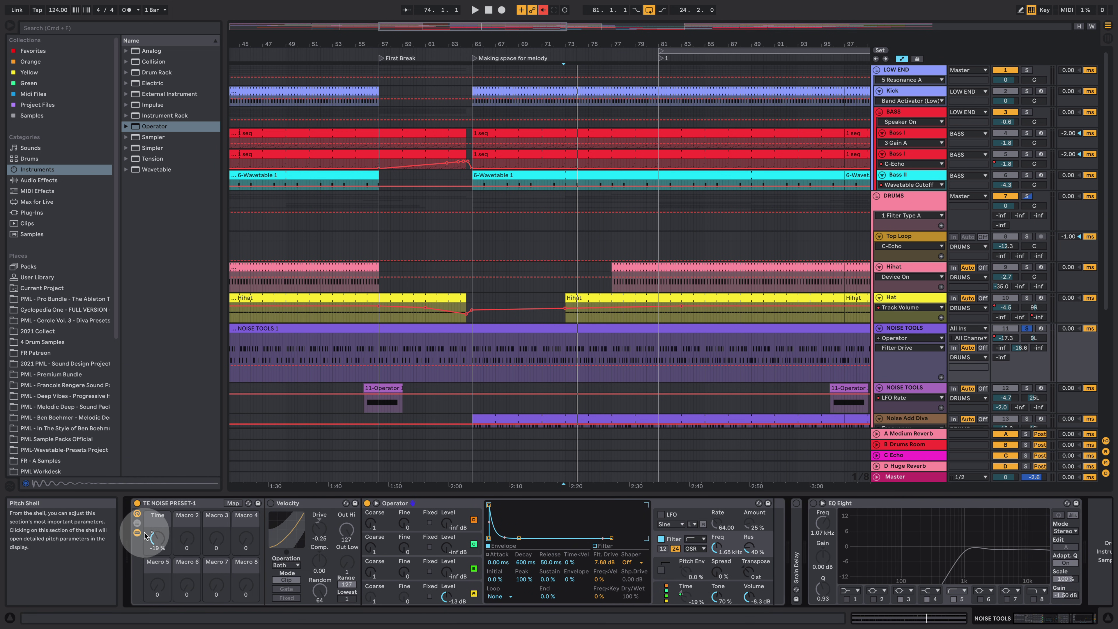
pyautogui.click(684, 593)
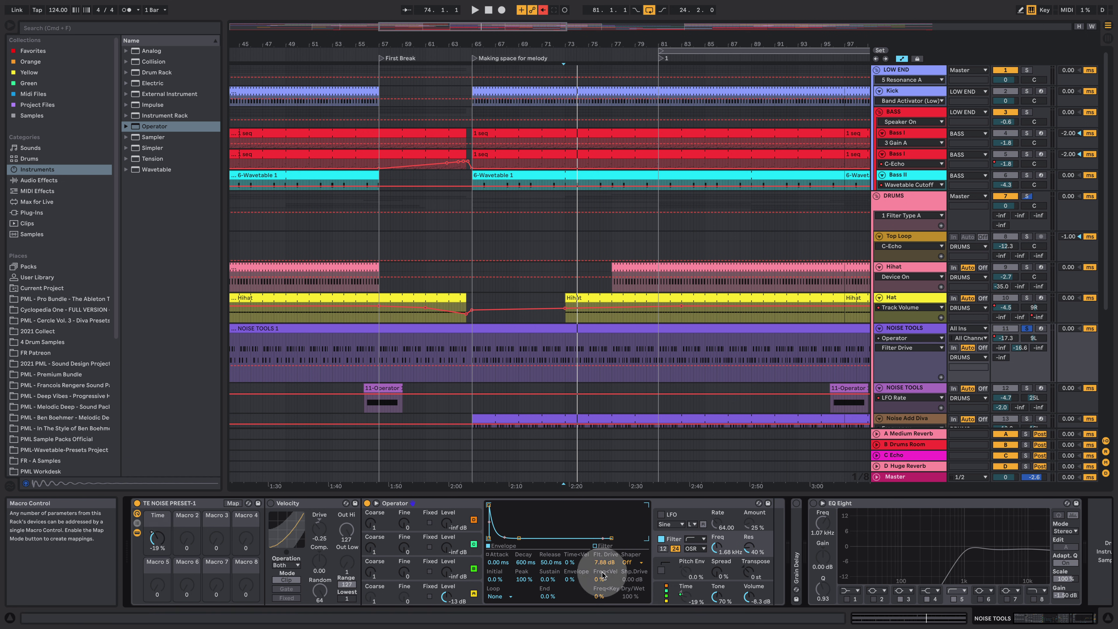
pyautogui.click(680, 595)
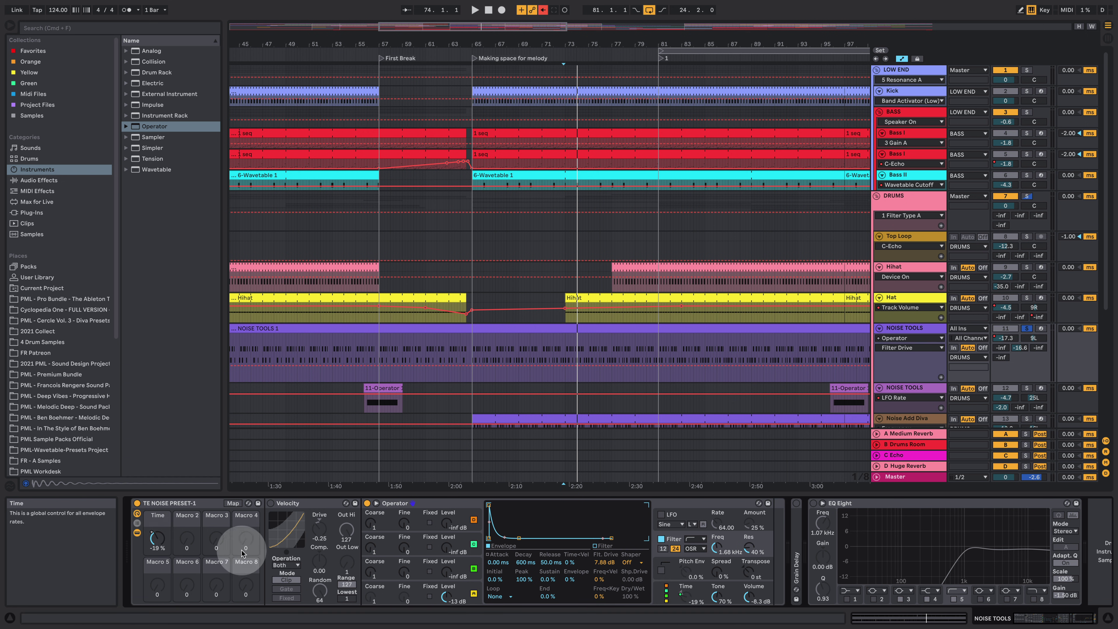
# - Show the Time macro's automation on the Noise Tools track and vary the macro by hand during playback
pyautogui.click(156, 543)
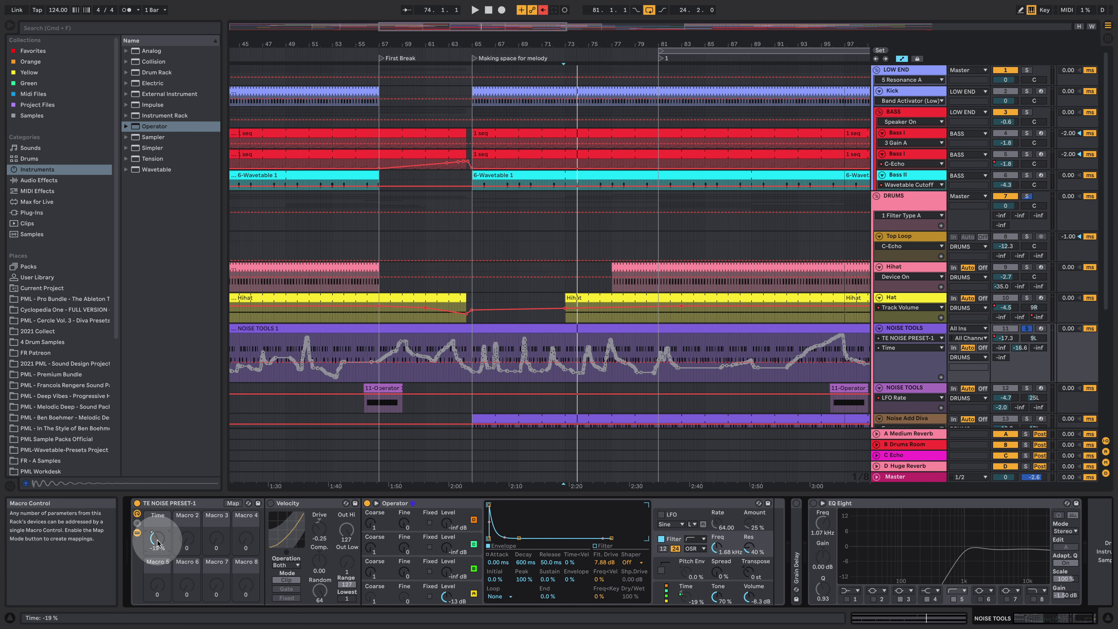
pyautogui.press('space')
pyautogui.moveTo(158, 543)
pyautogui.mouseDown()
pyautogui.moveTo(158, 514)
pyautogui.moveTo(157, 553)
pyautogui.moveTo(158, 543)
pyautogui.mouseUp()
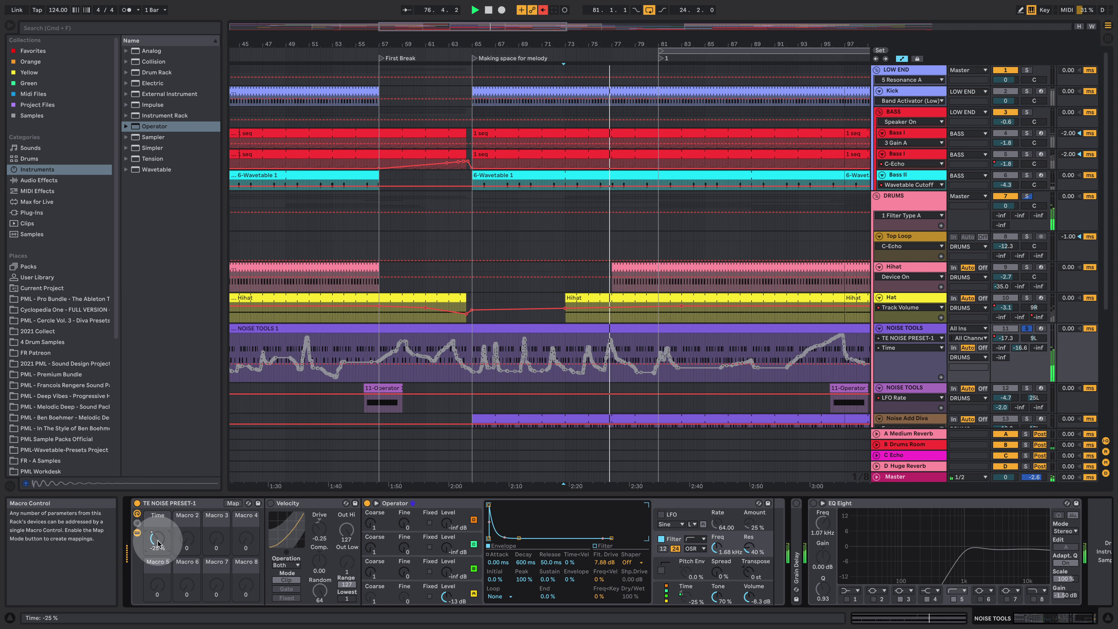
# - Switch the Velocity and EQ Eight devices back on and audition the noise track with them
pyautogui.click(284, 503)
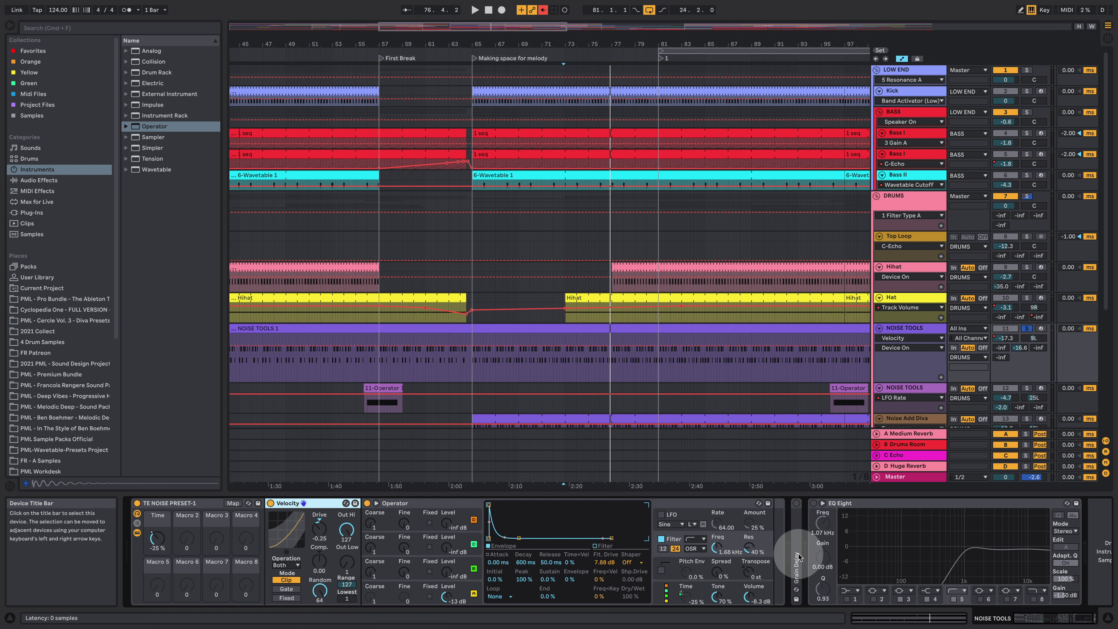
pyautogui.click(813, 503)
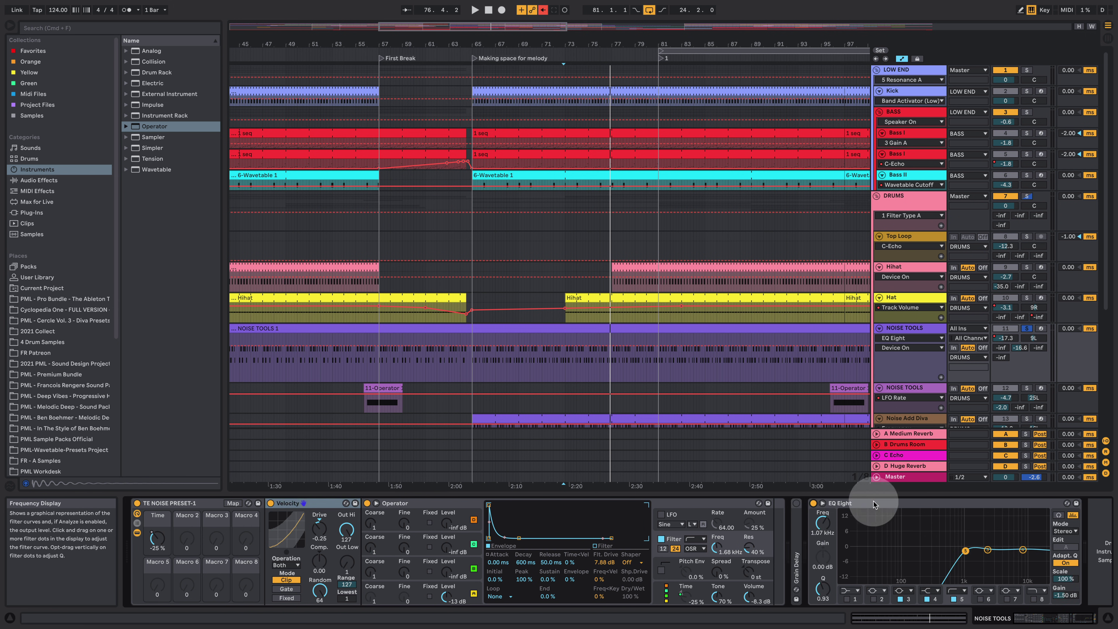
pyautogui.press('space')
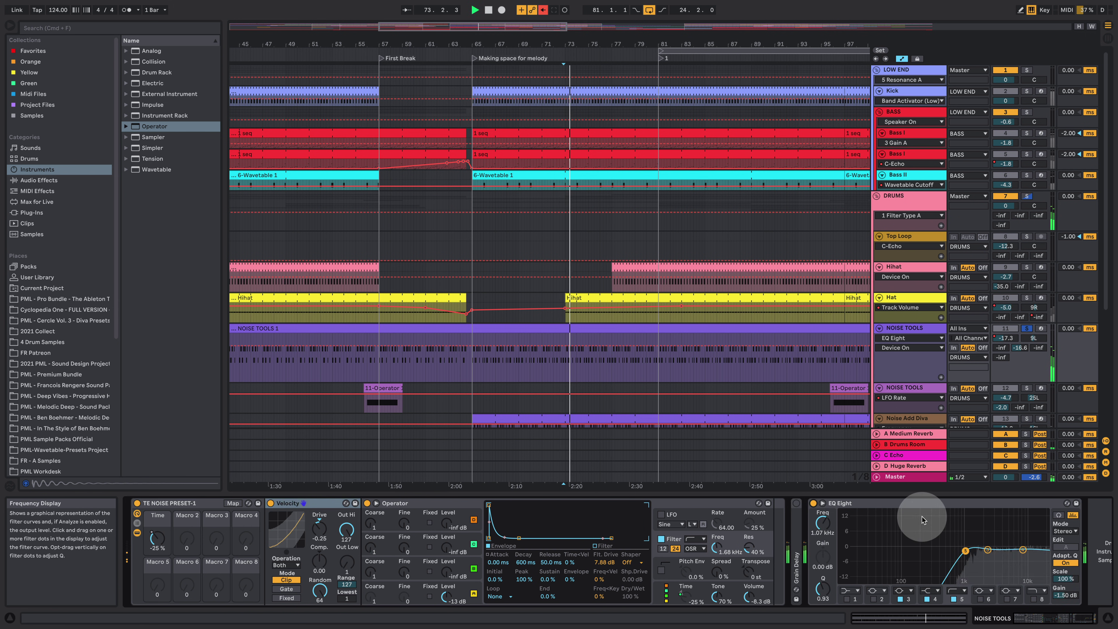
pyautogui.press('space')
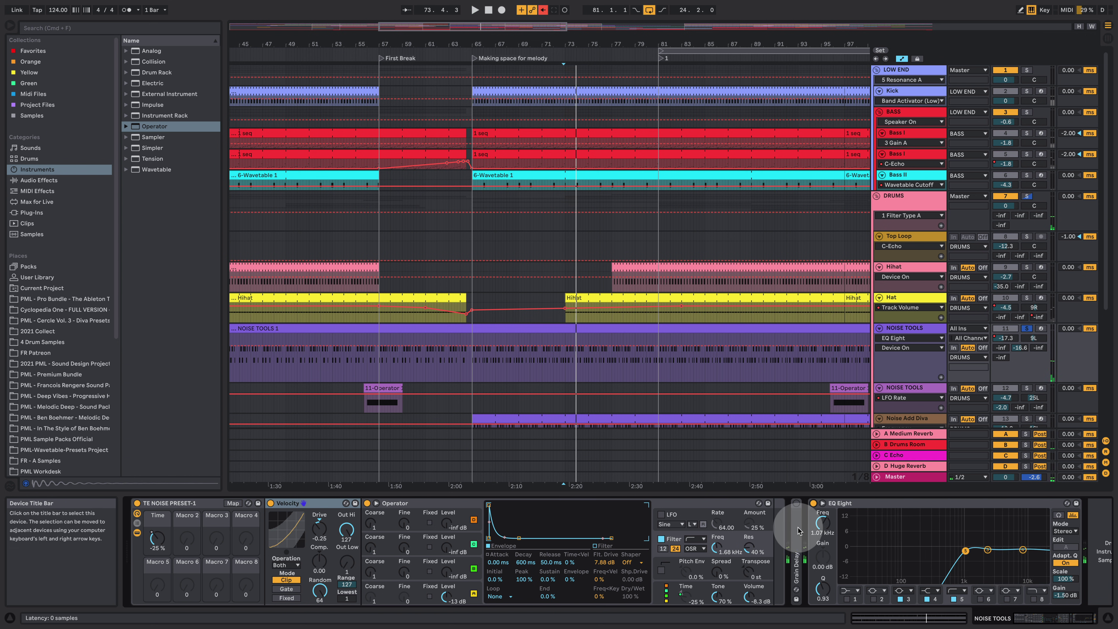
# - Unfold the Grain Delay device, switch it back on, and audition the noise track with it
pyautogui.doubleClick(797, 531)
pyautogui.click(797, 503)
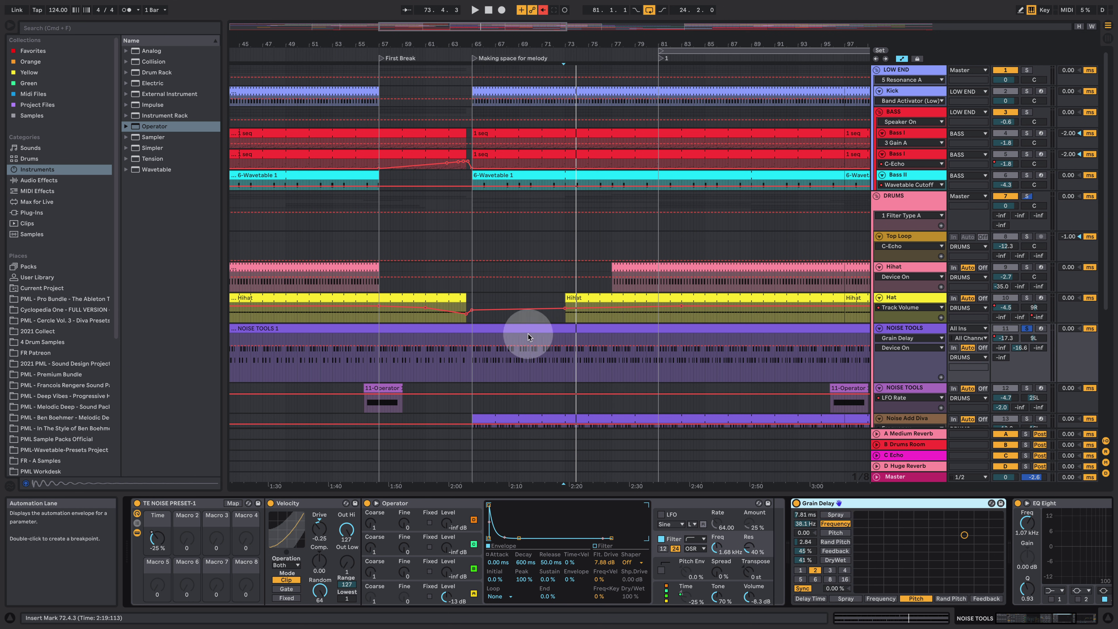
pyautogui.press('space')
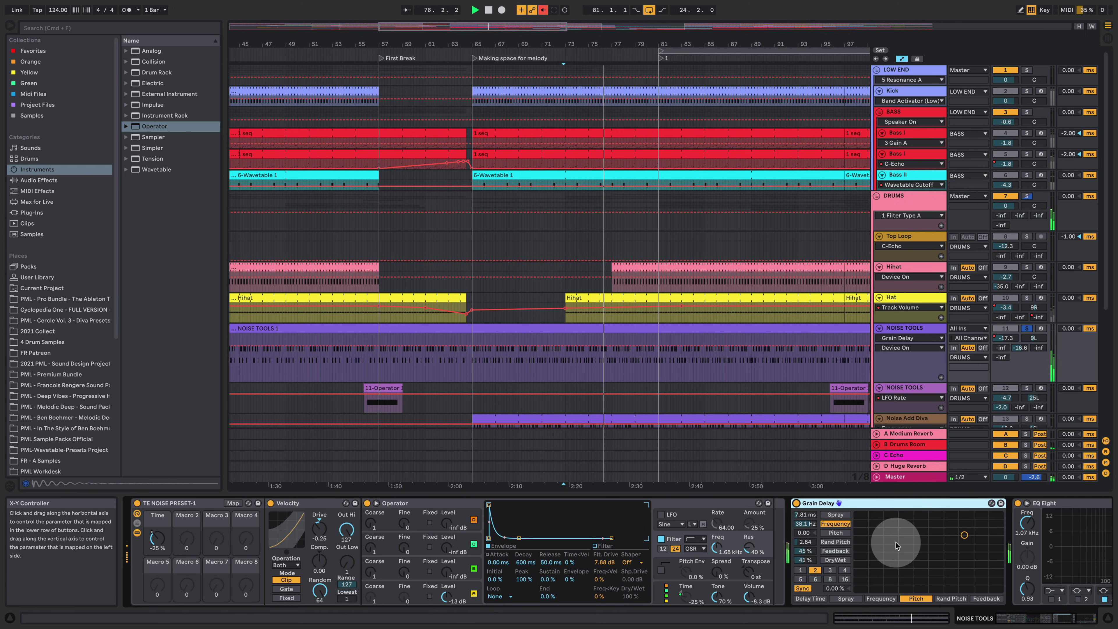
pyautogui.press('space')
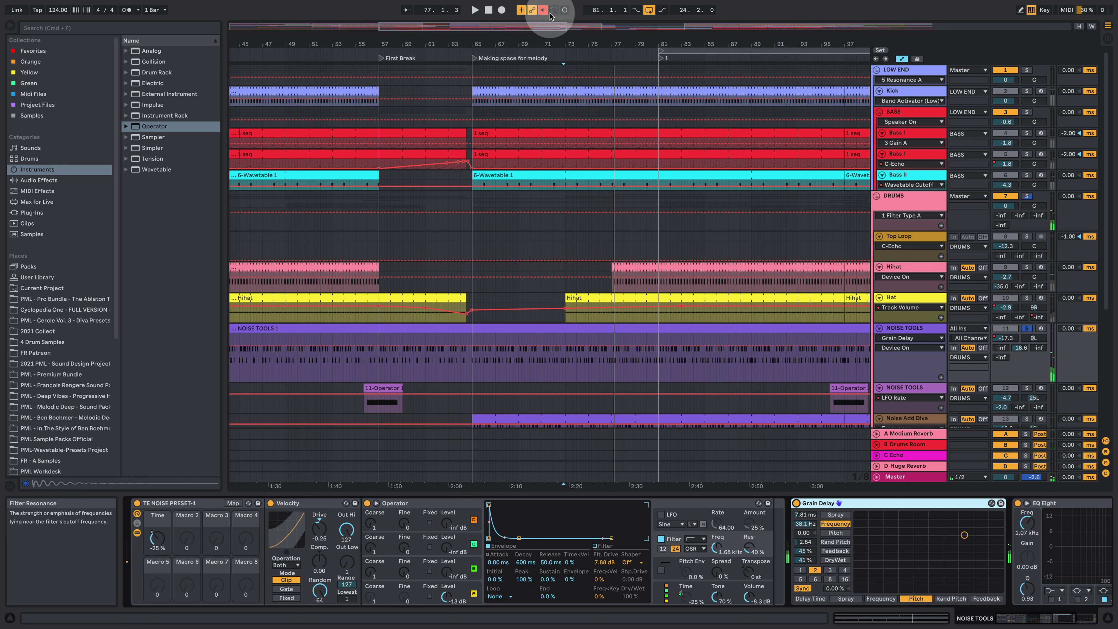
# - Re-enable the overridden automation, play from around bar 65, and examine the Time macro's automation curve across the whole arrangement
pyautogui.click(547, 11)
pyautogui.click(153, 545)
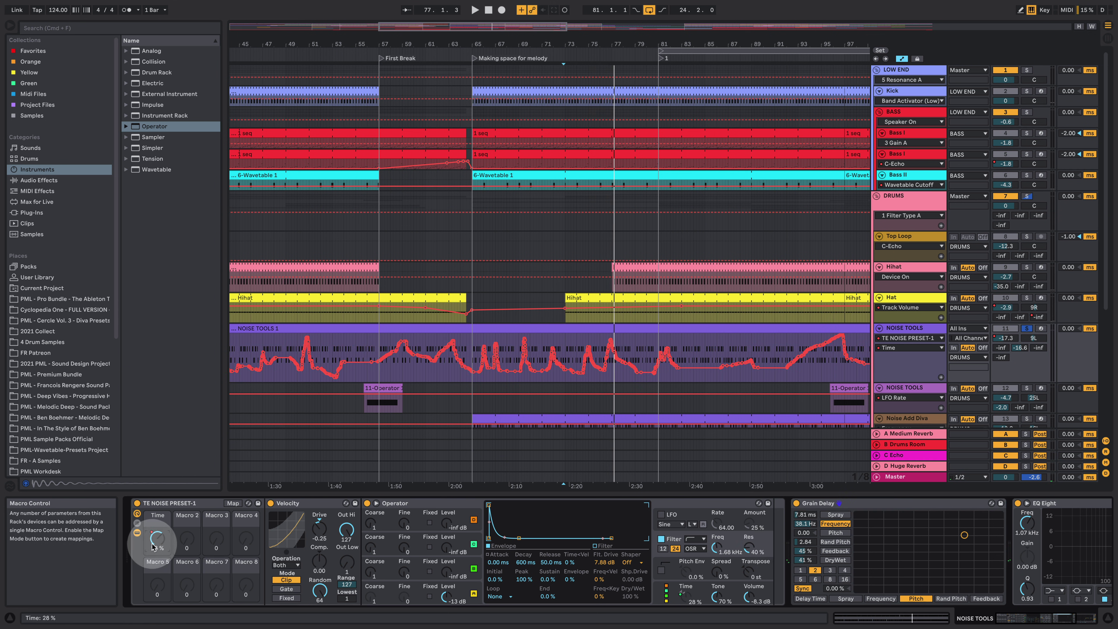
pyautogui.click(481, 340)
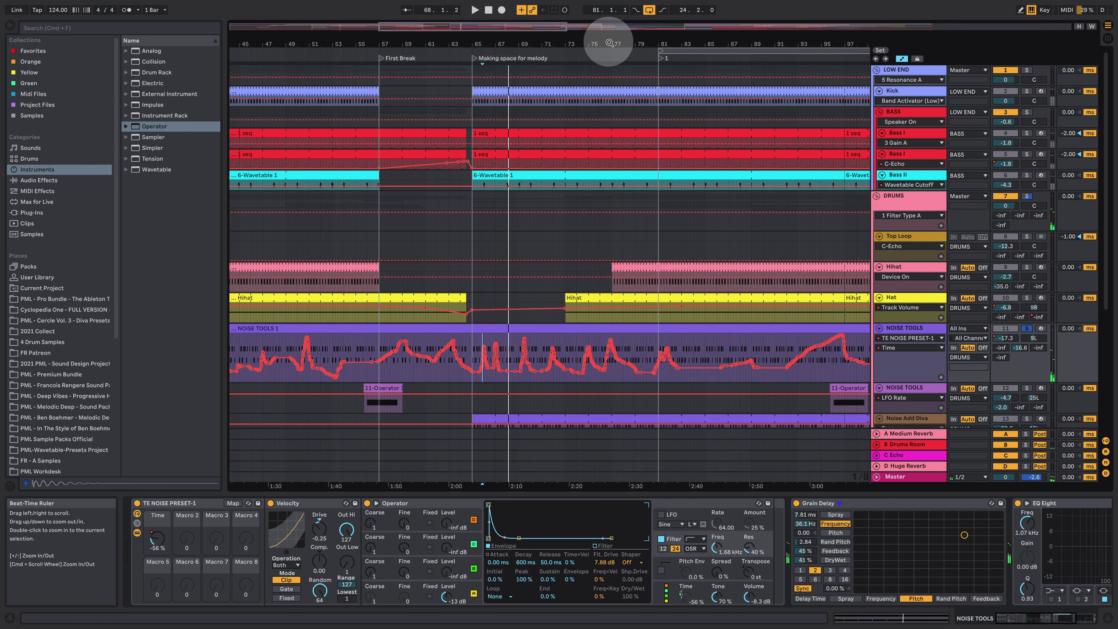
pyautogui.moveTo(606, 42); pyautogui.dragTo(511, 42)
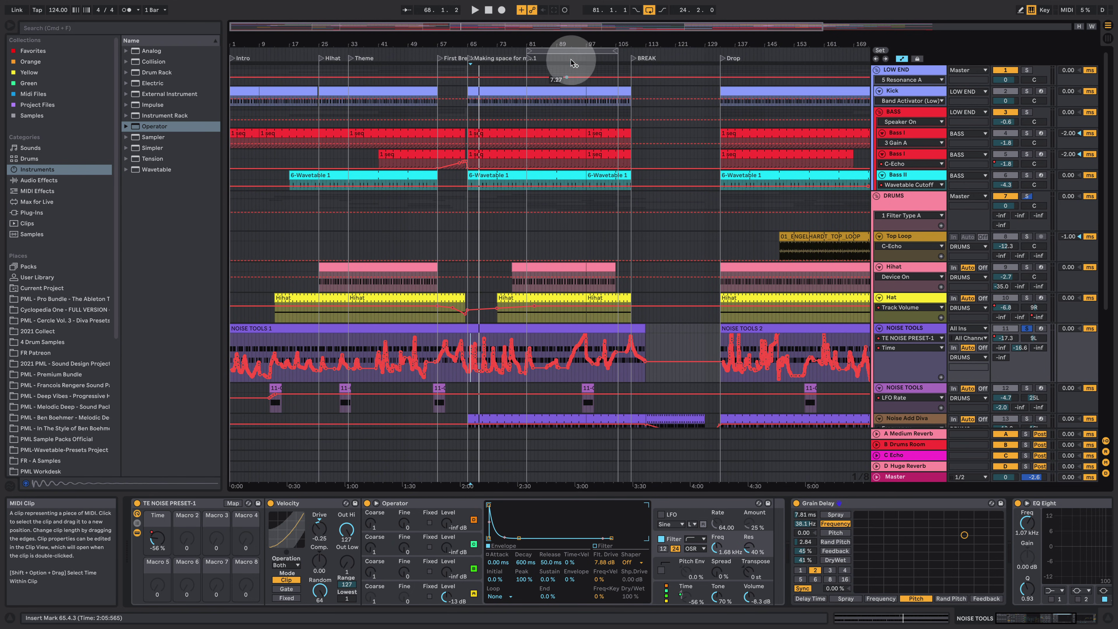
pyautogui.moveTo(574, 44); pyautogui.dragTo(552, 45)
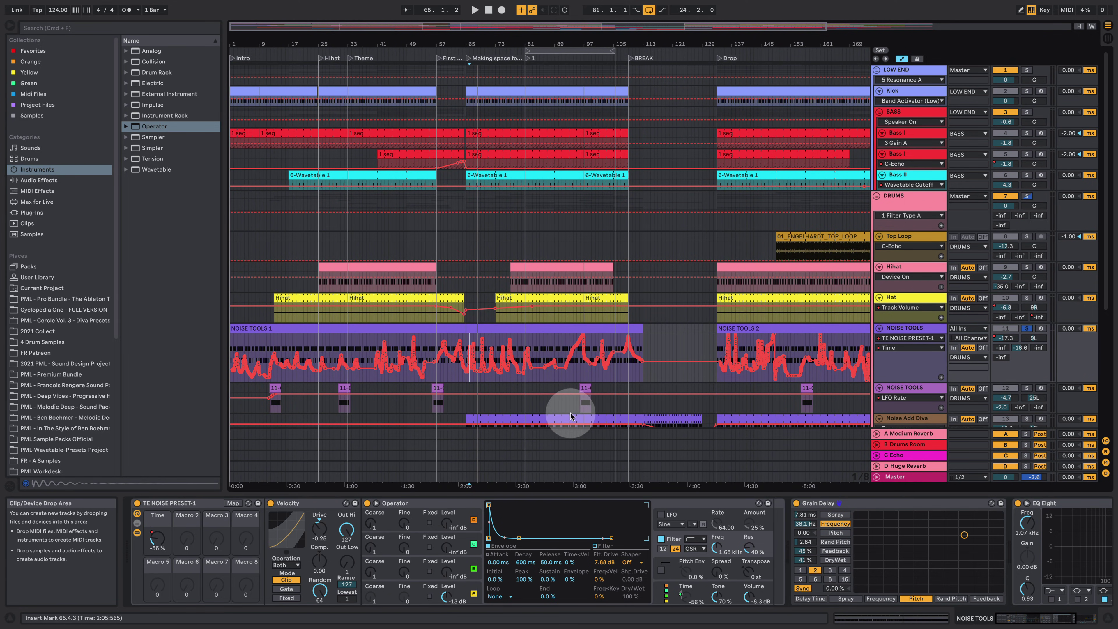
pyautogui.moveTo(513, 43); pyautogui.dragTo(659, 44)
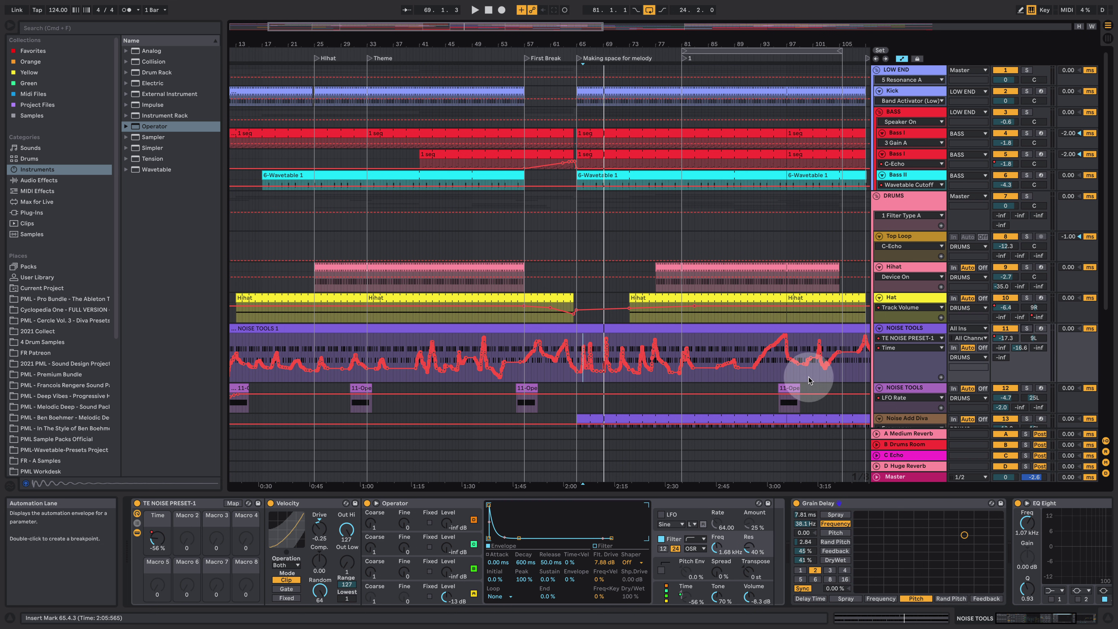
# - Show the Melodic Techno Production Pack in the PML Pro Bundle folder and widen the browser to fit its full name
pyautogui.click(83, 299)
pyautogui.moveTo(228, 180); pyautogui.dragTo(293, 188)
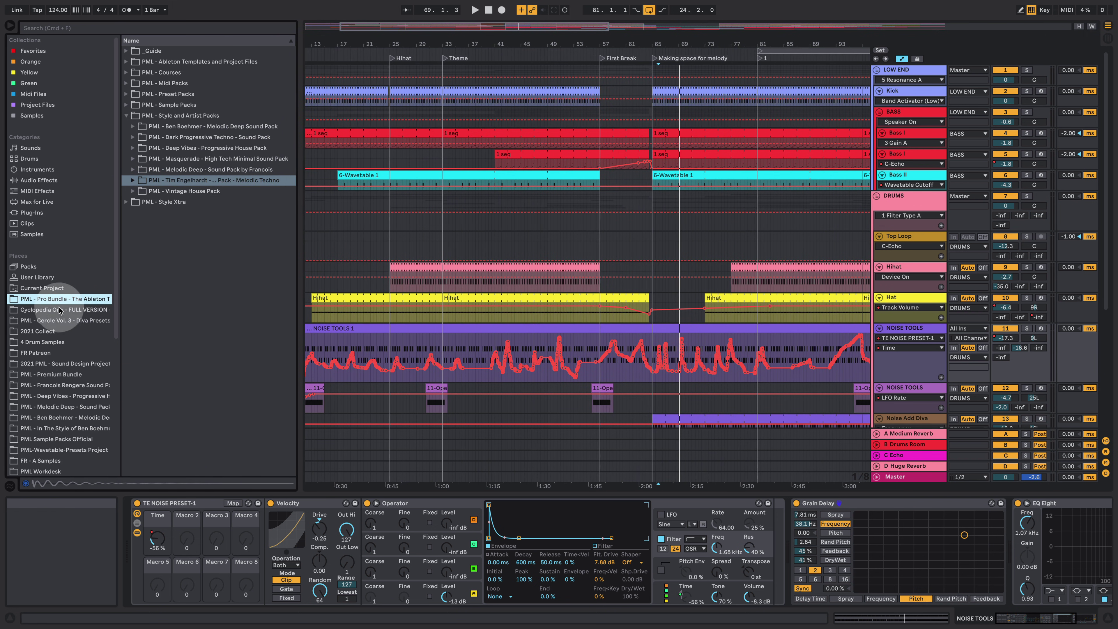
pyautogui.click(219, 184)
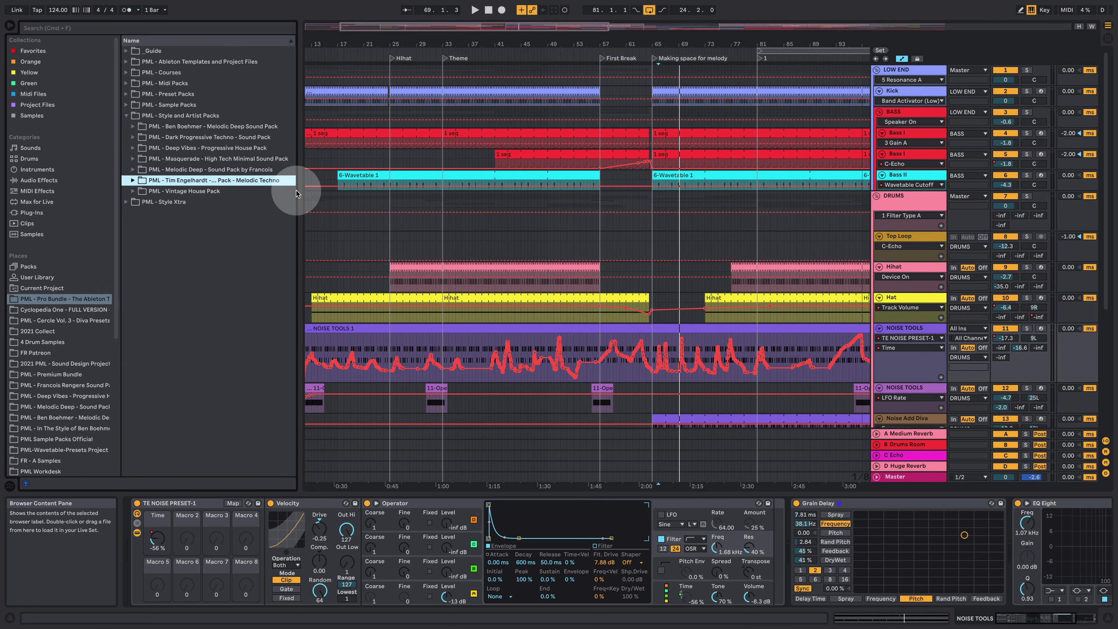
pyautogui.moveTo(296, 193); pyautogui.dragTo(330, 195)
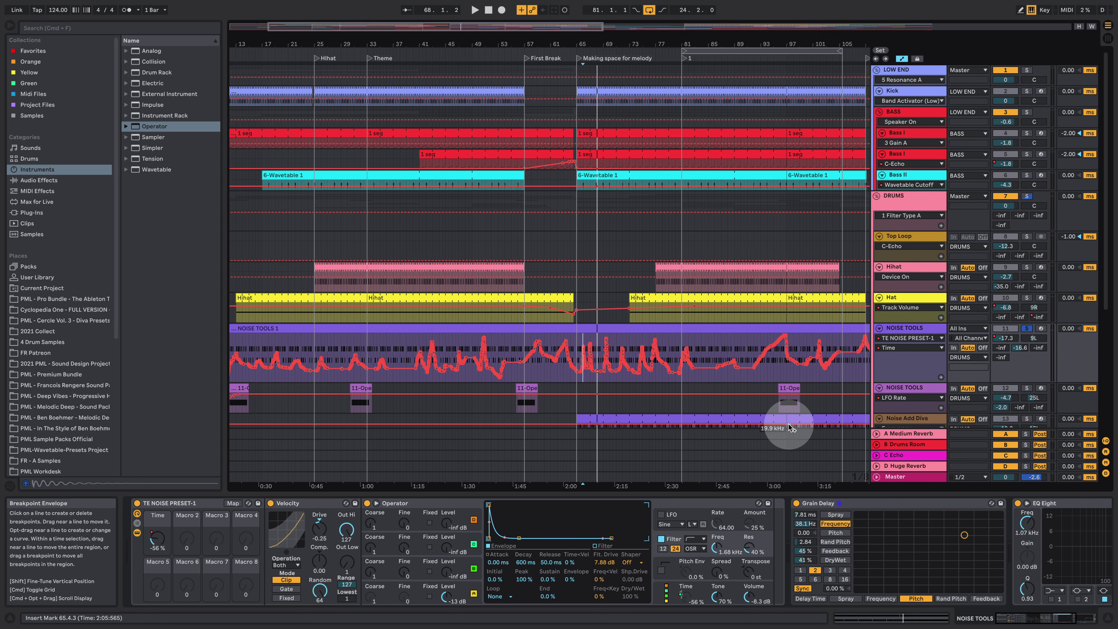
# - Play the full mix from bar 65 with the Noise Tools devices shown, then continue playback from locator 1 at bar 81
pyautogui.press('space')
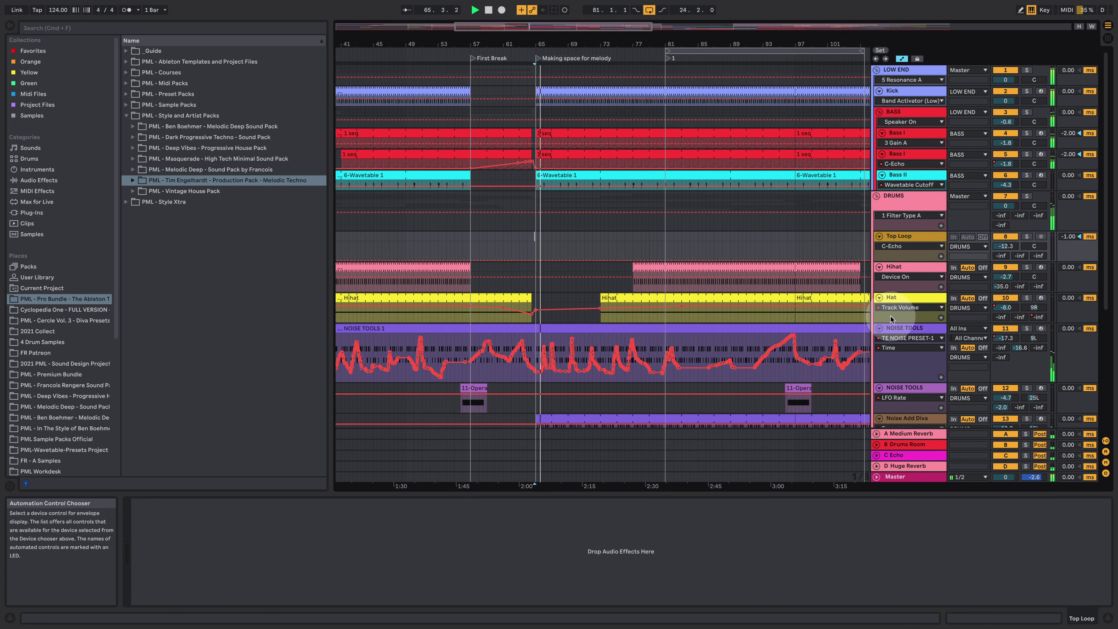
pyautogui.click(906, 327)
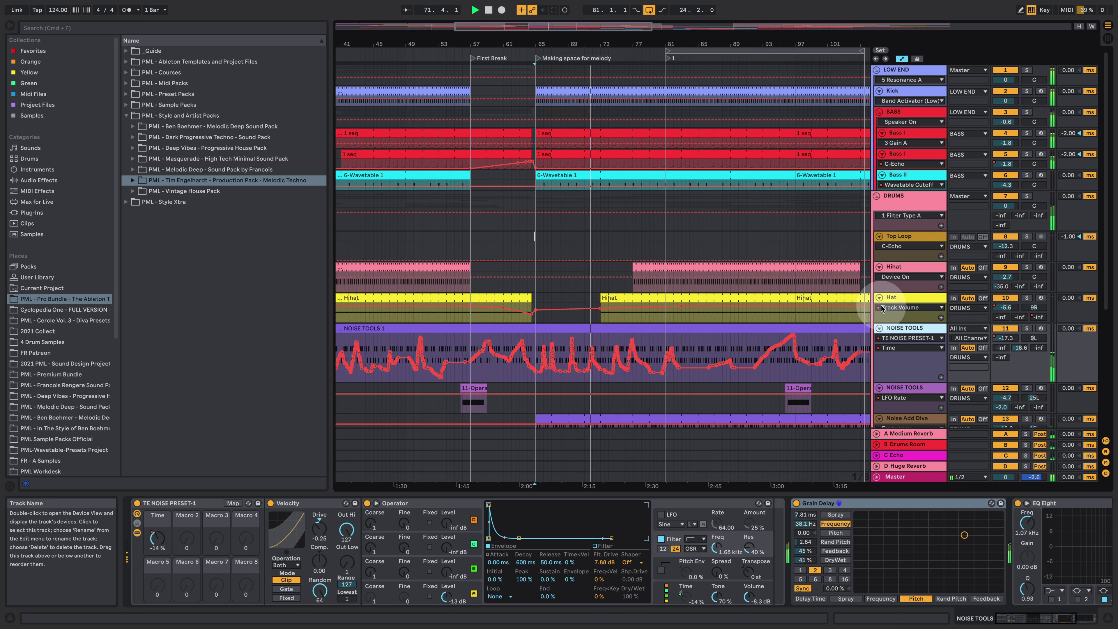
pyautogui.click(667, 59)
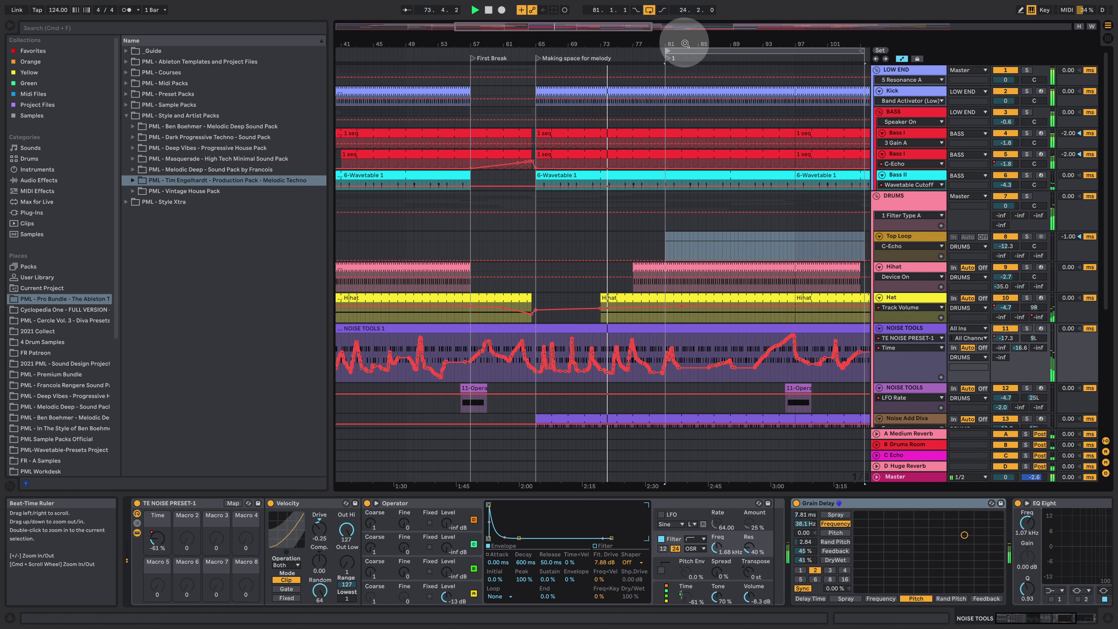
pyautogui.moveTo(683, 42); pyautogui.dragTo(609, 44)
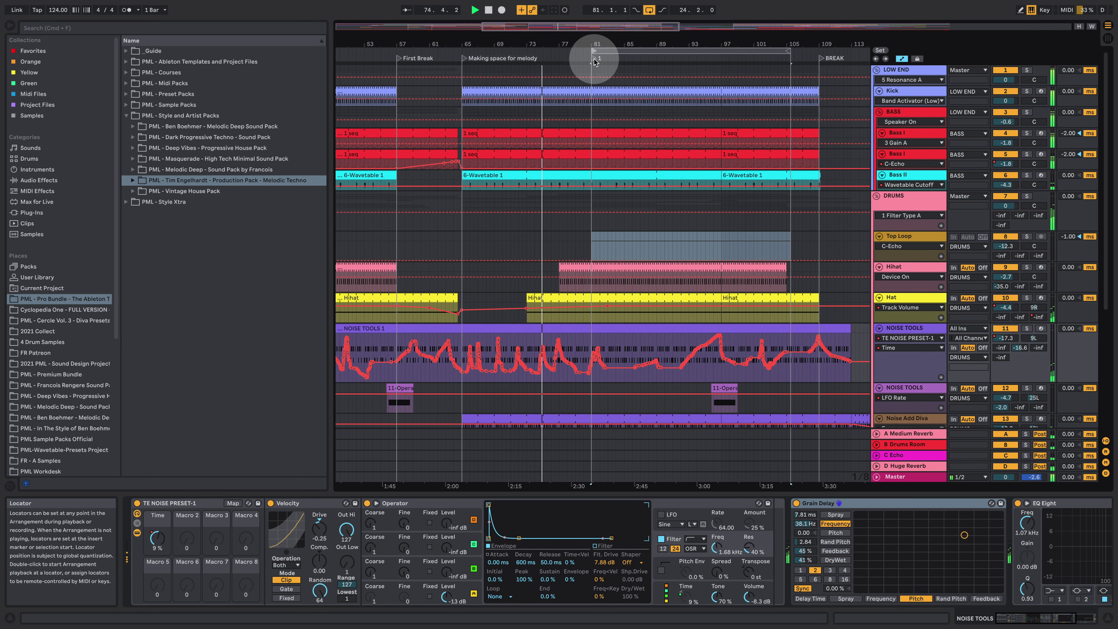
pyautogui.moveTo(631, 45); pyautogui.dragTo(573, 30)
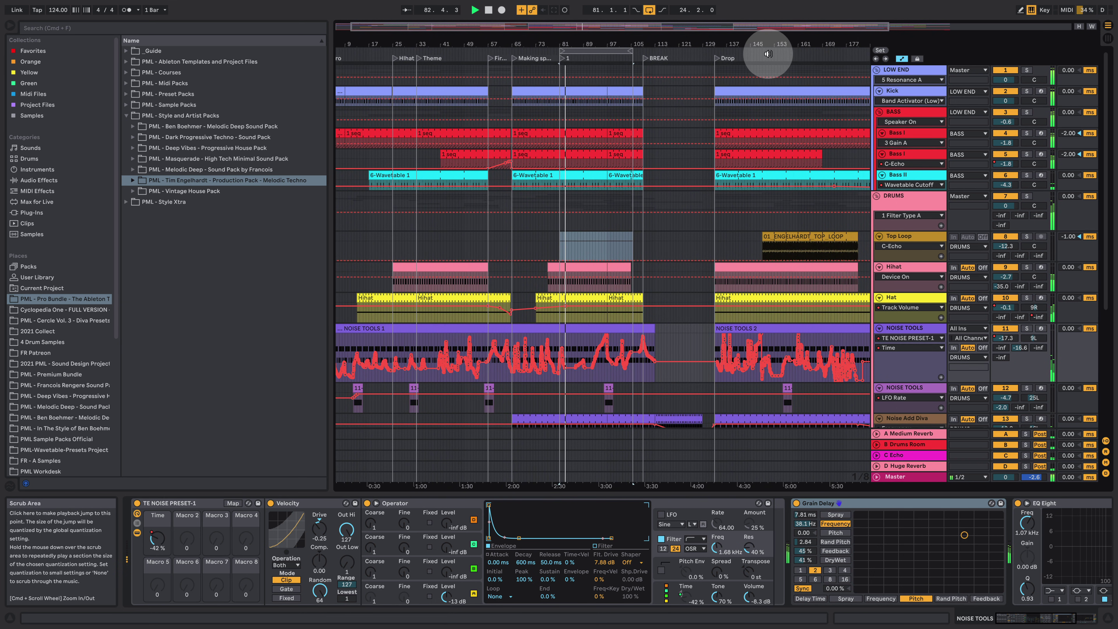